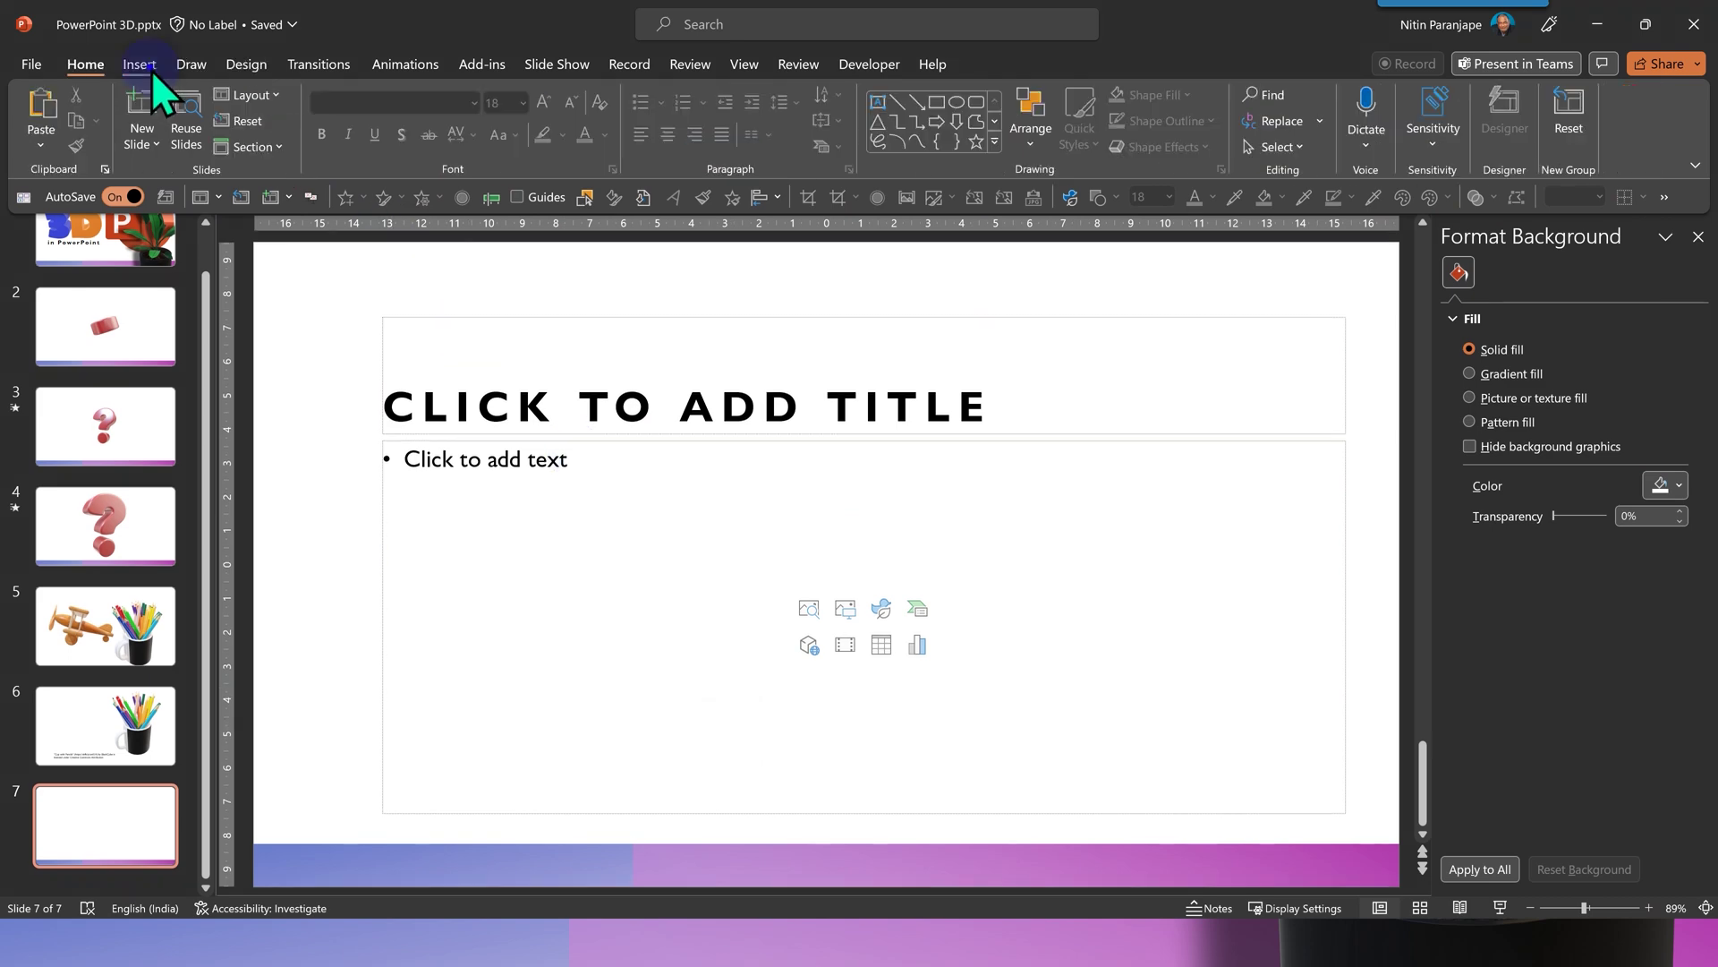
On slide 7, open the Stock 3D Models library from Insert > 3D Models.
click(152, 70)
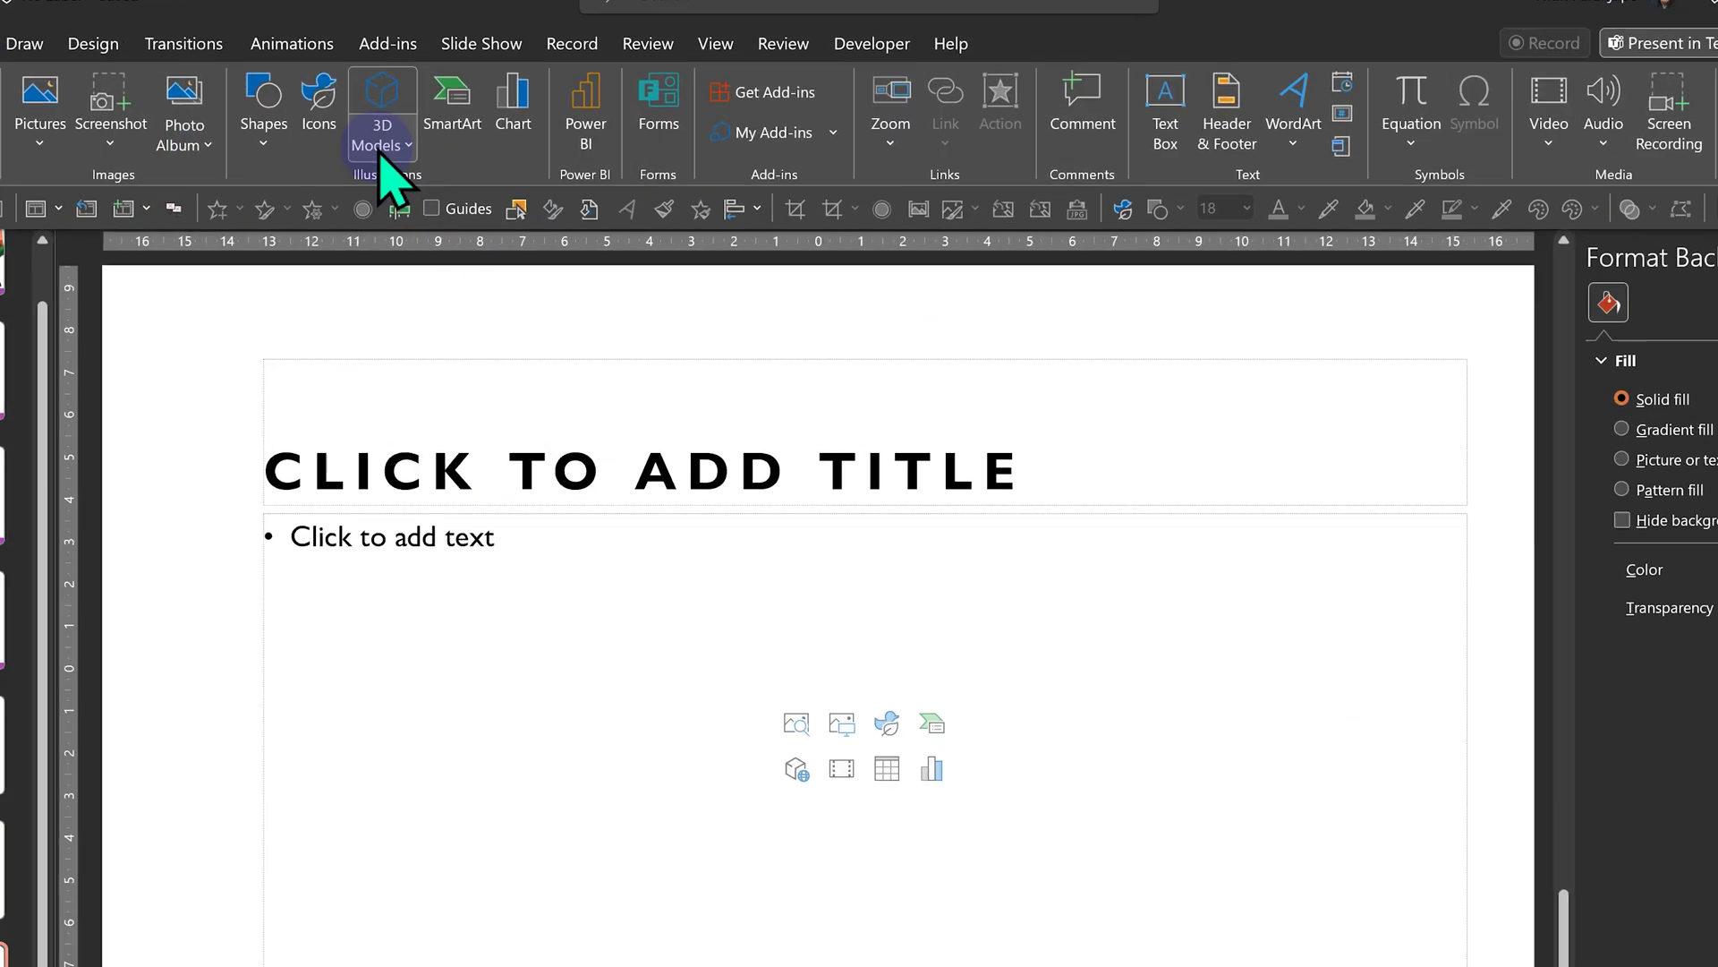
click(477, 124)
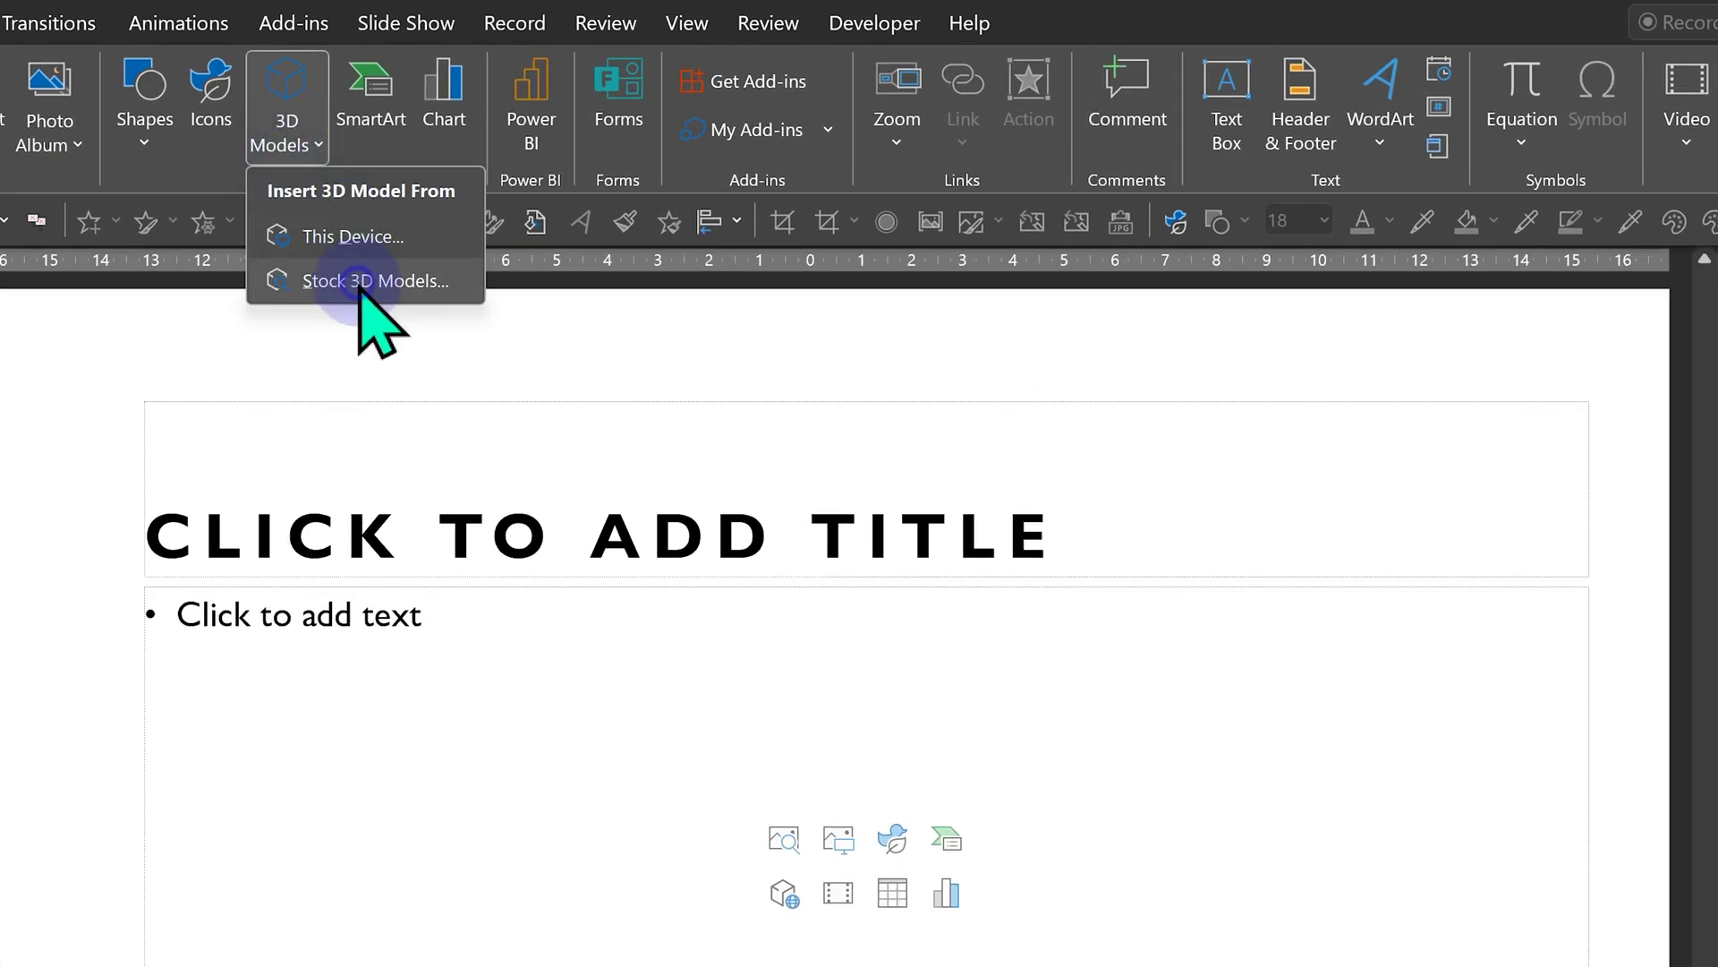
click(360, 282)
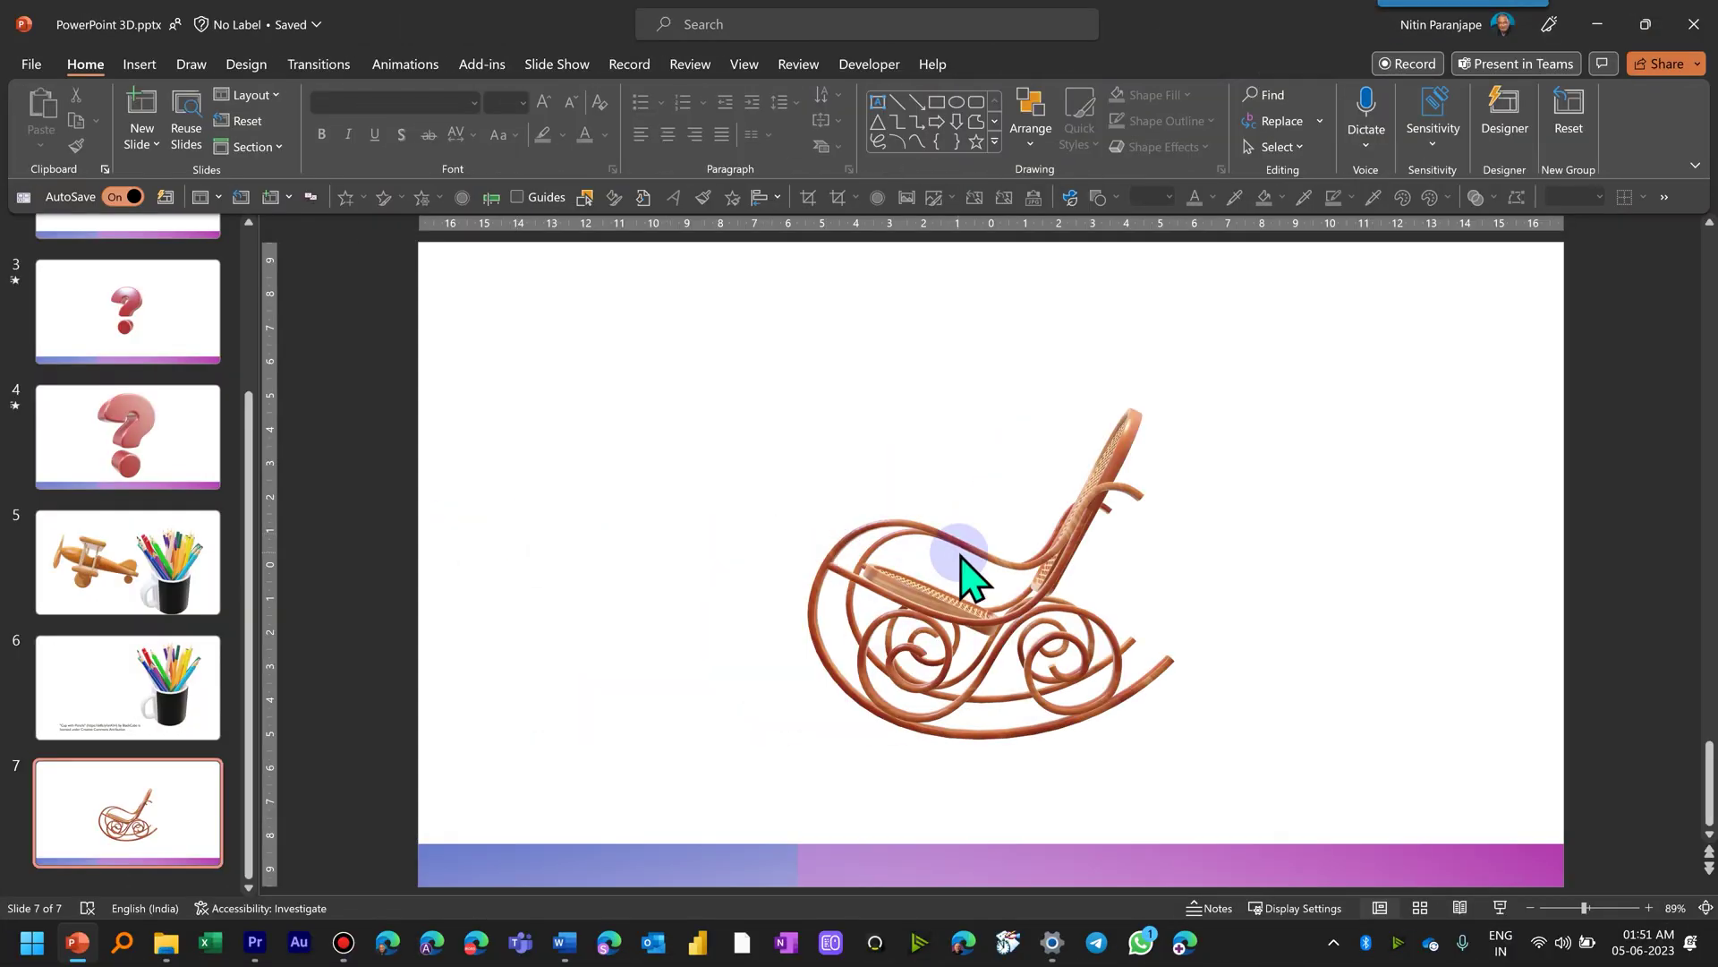
Apply preset 3D Model Views to the rocking chair, ending on one showing its caned back and seat.
click(972, 554)
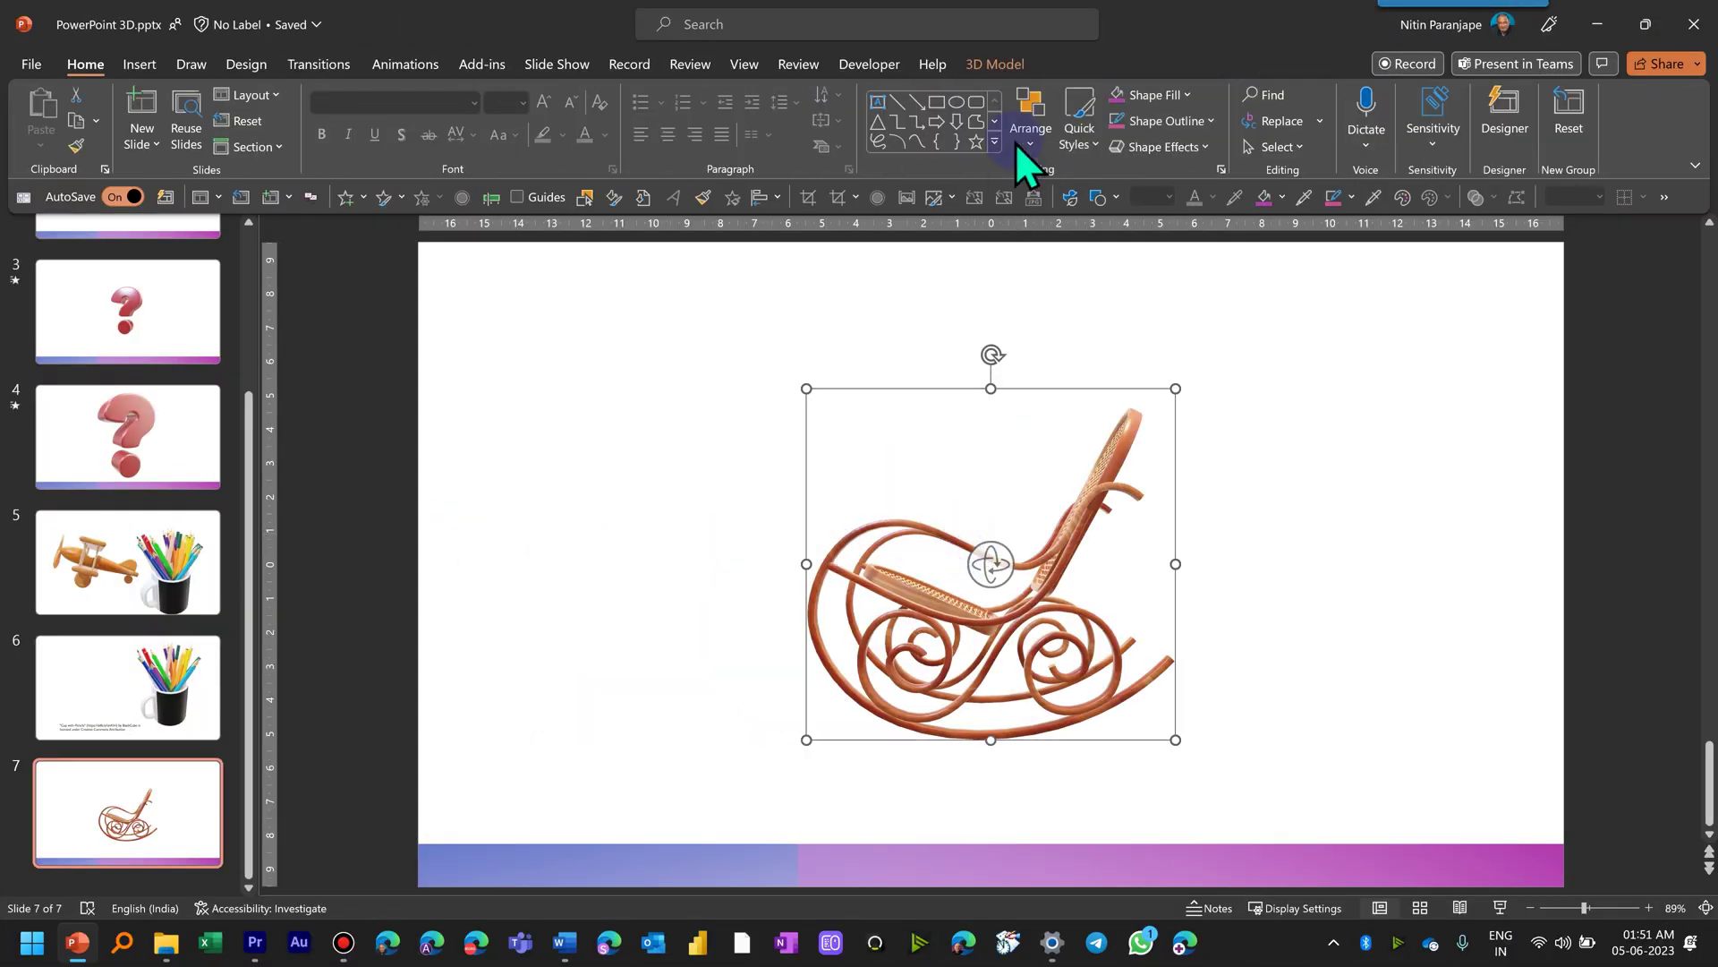
click(1013, 64)
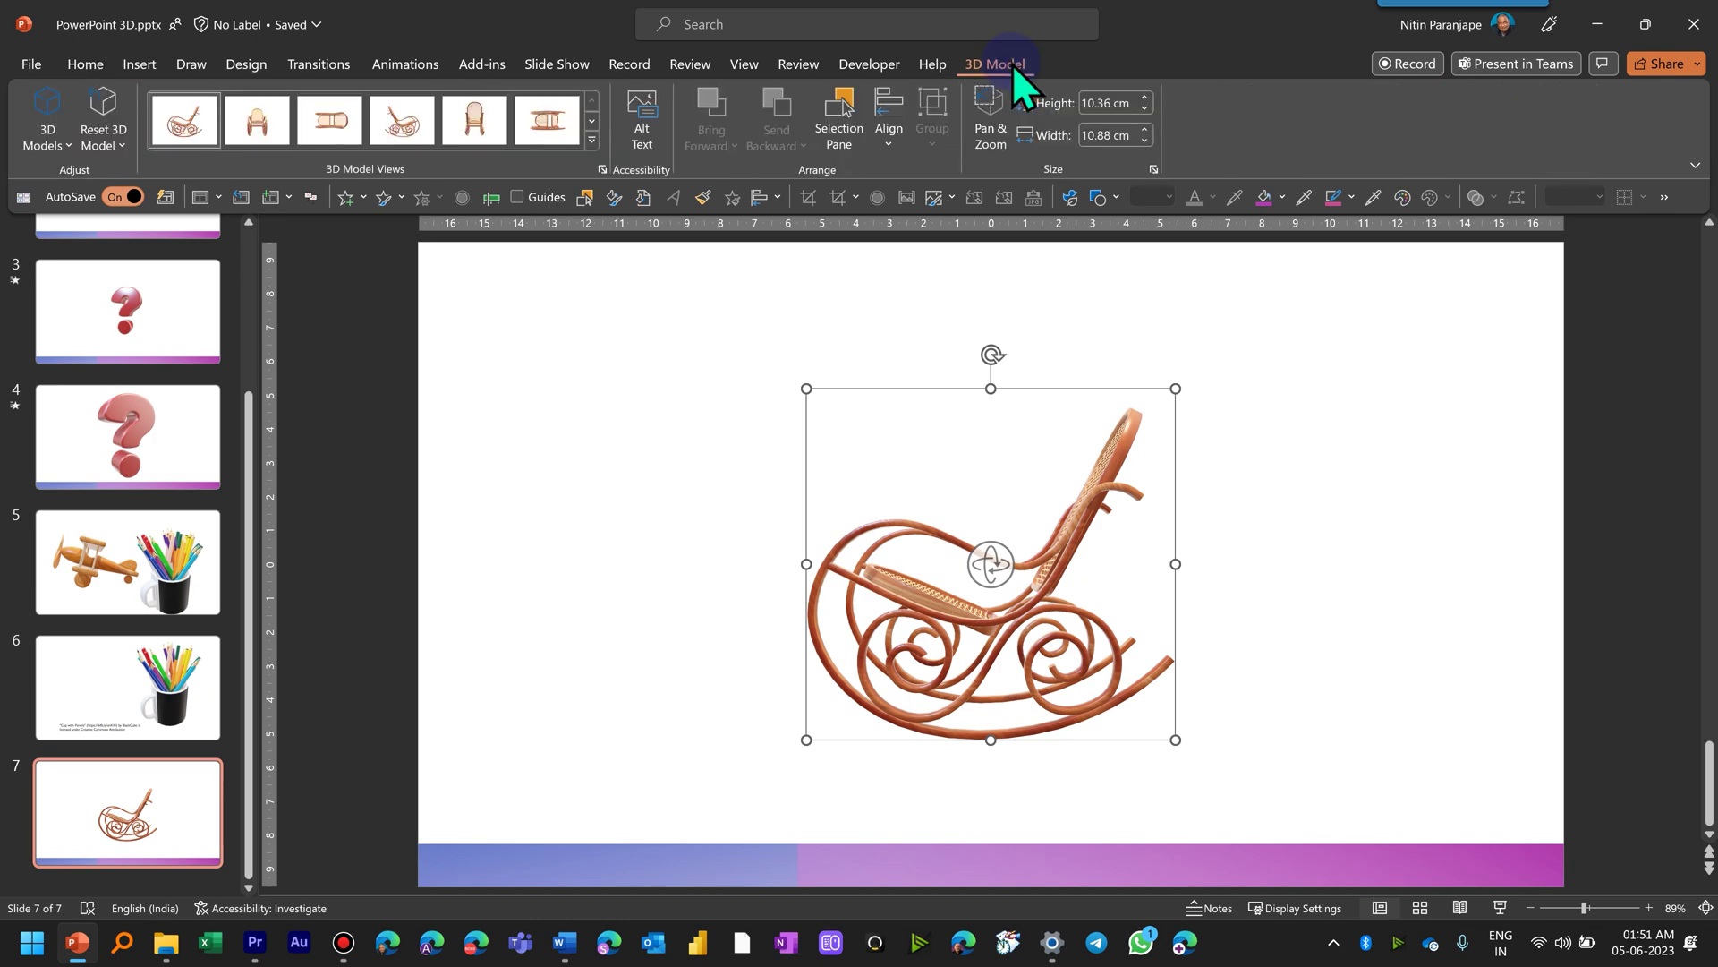
click(591, 141)
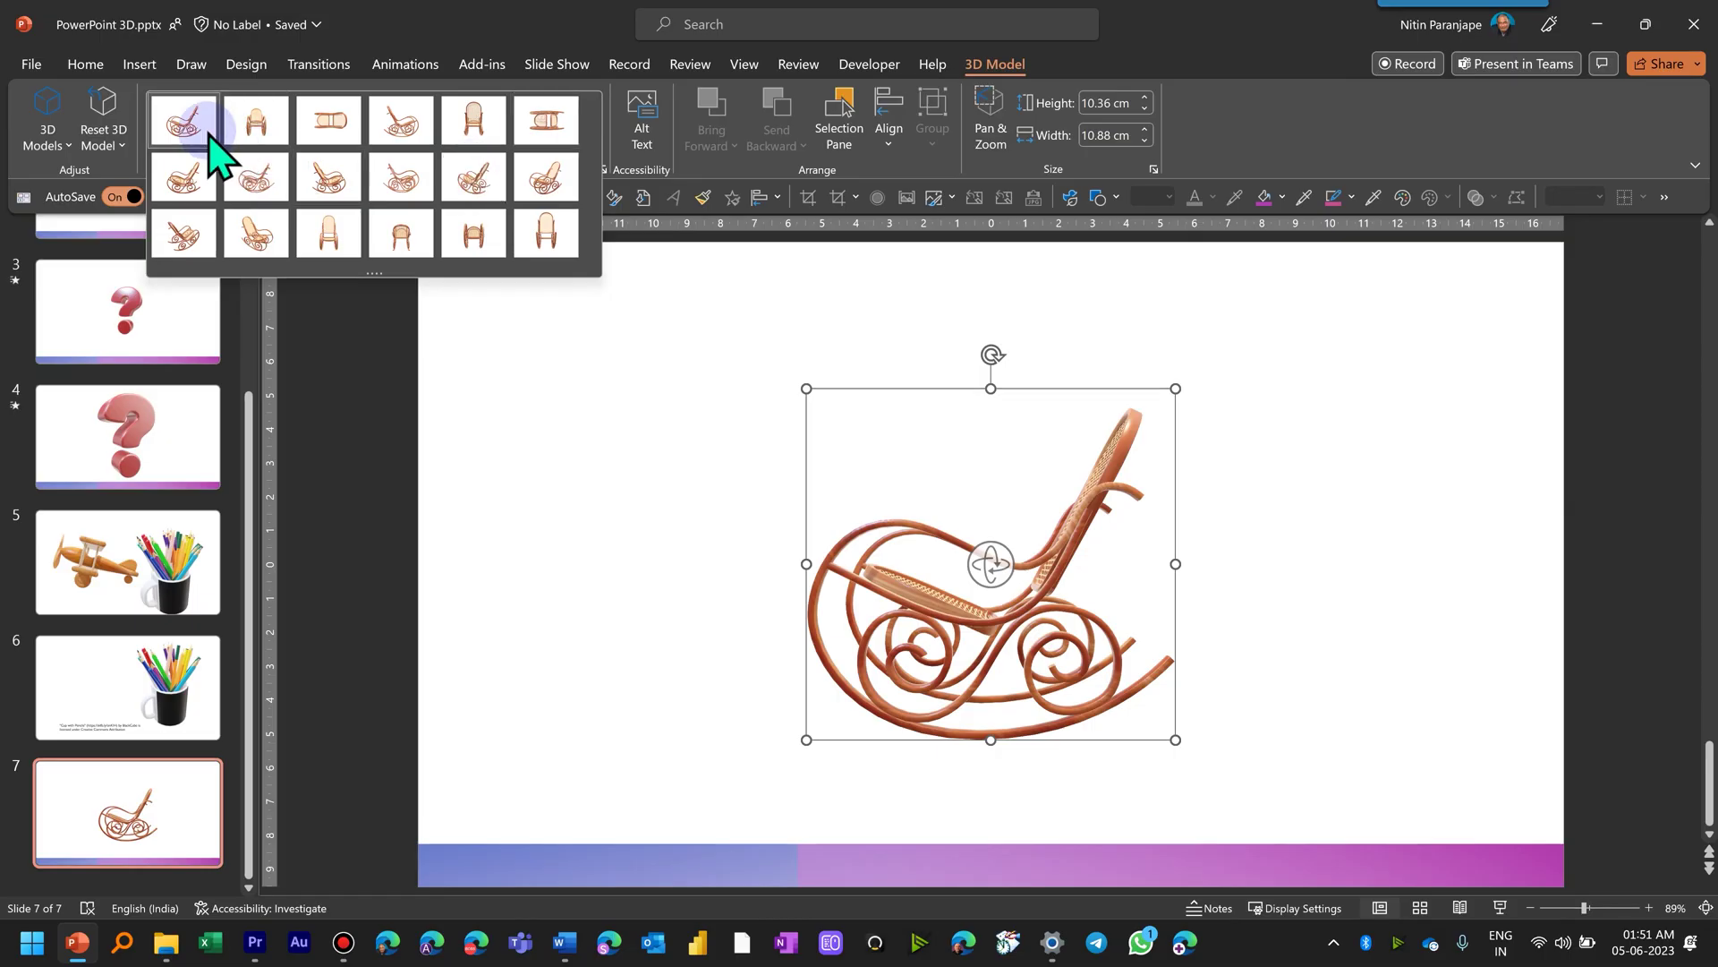
click(264, 131)
click(594, 154)
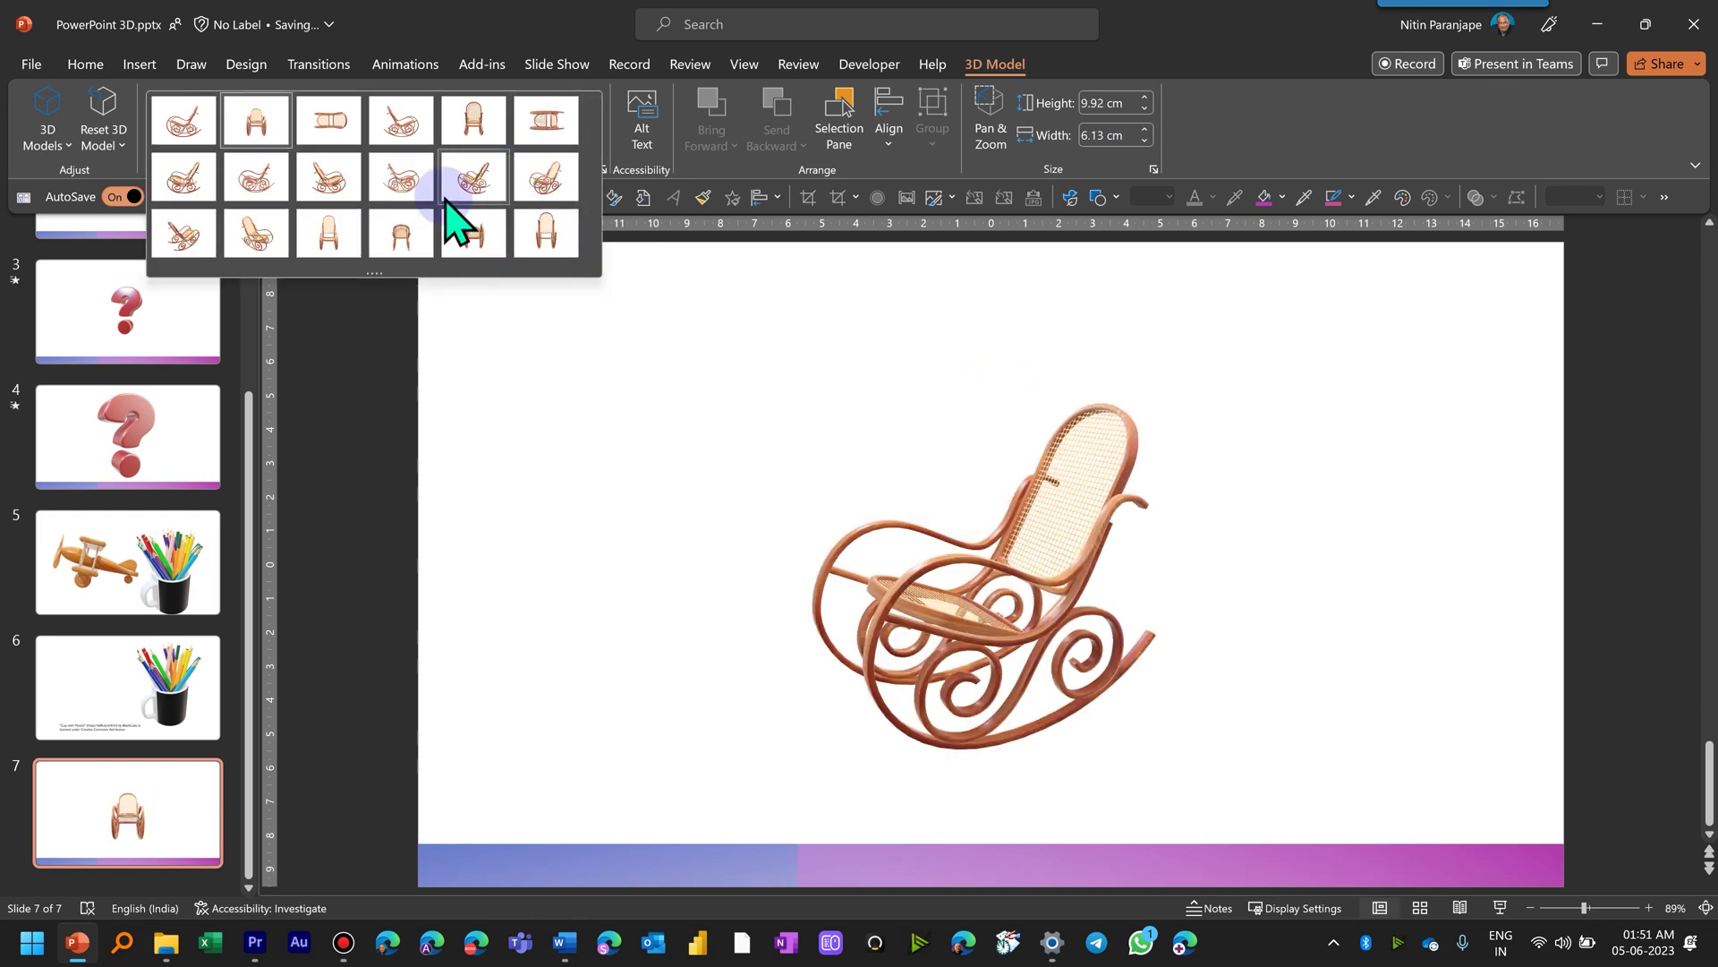
click(283, 240)
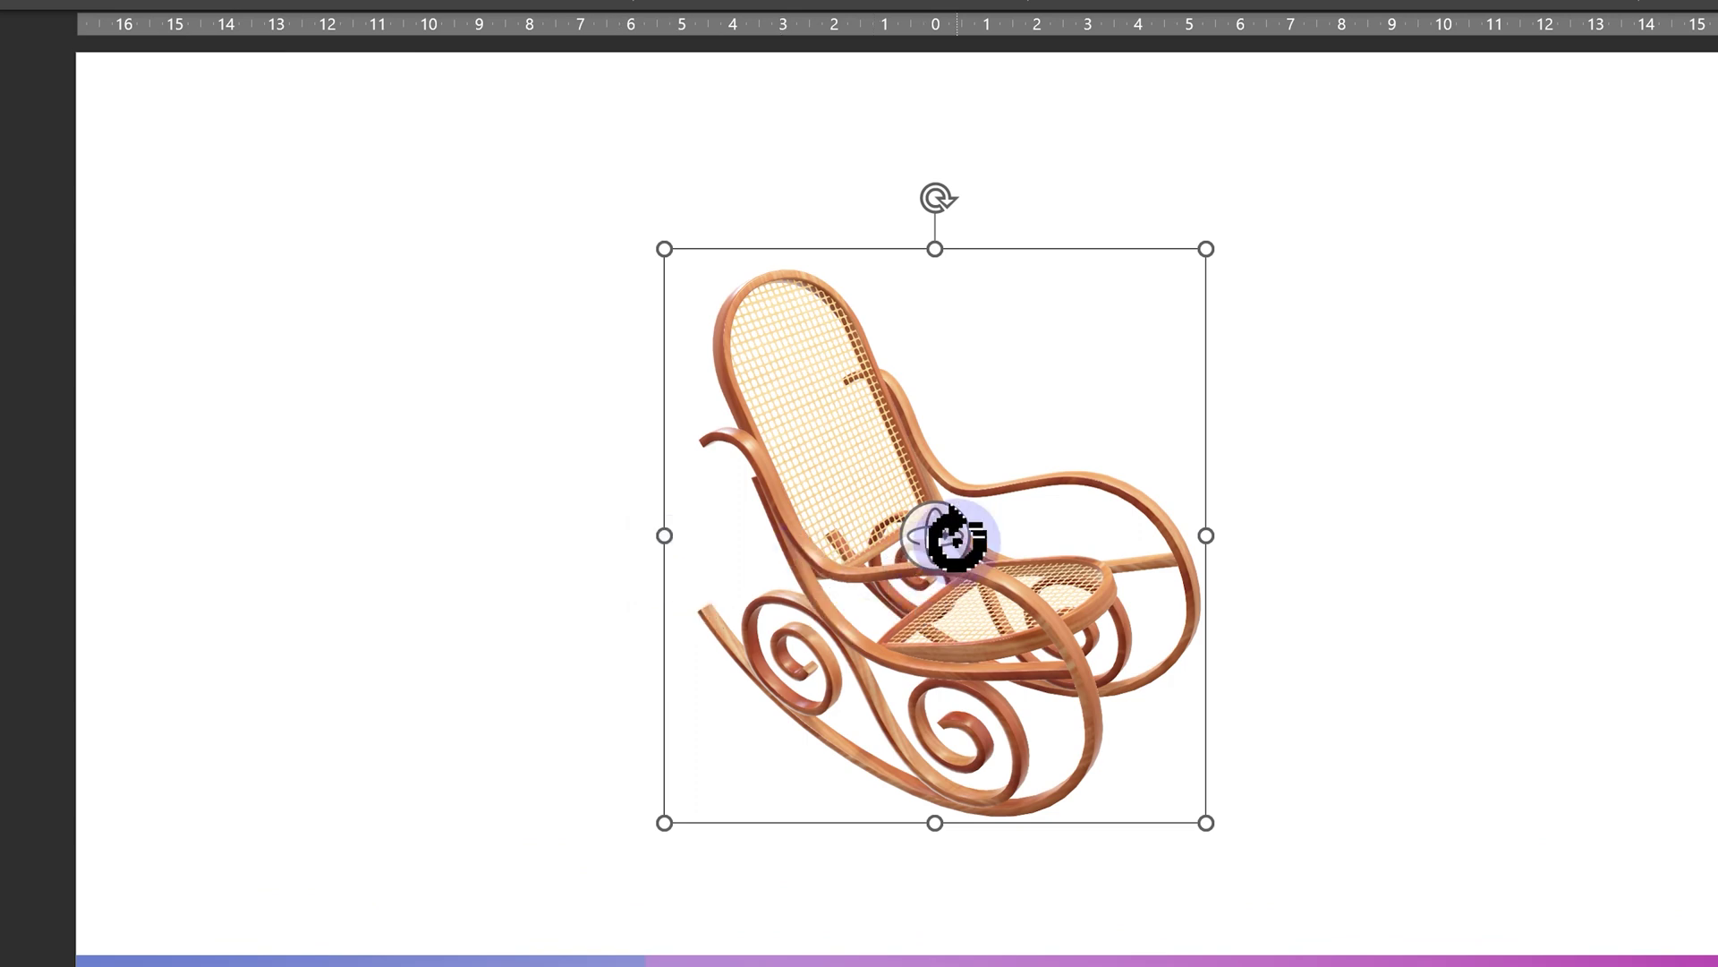
Rotate the chair freely to a new 3D angle and zoom it larger with Pan & Zoom.
drag(955, 537, 146, 587)
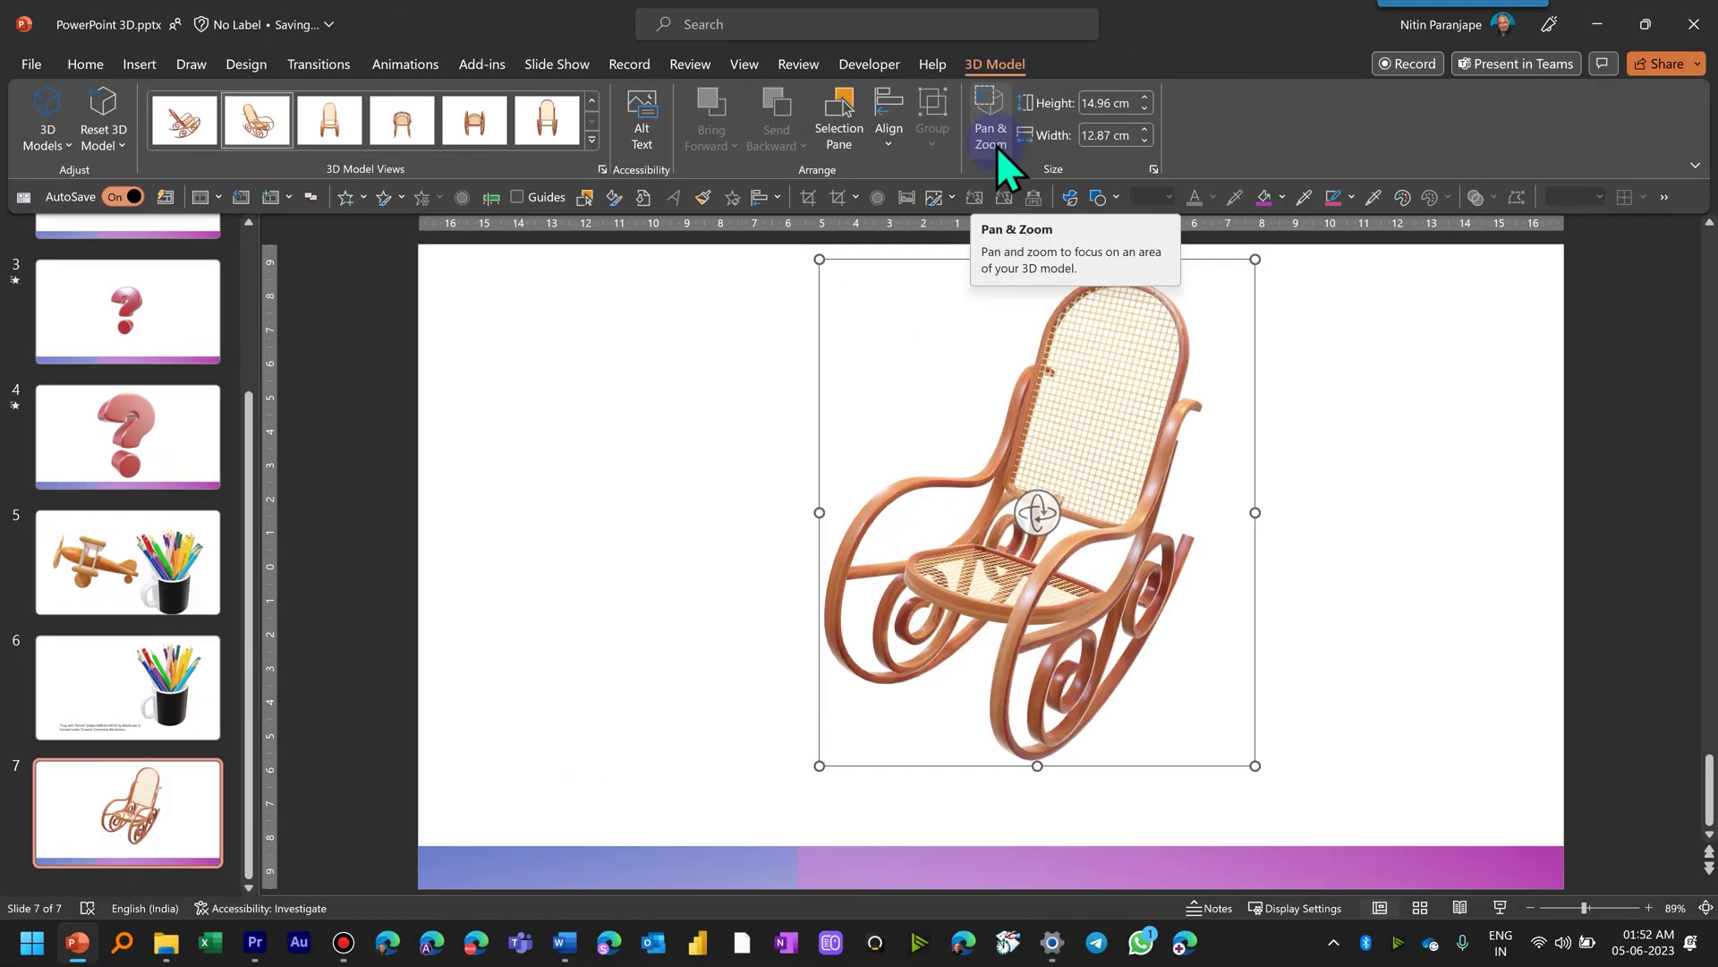
click(996, 147)
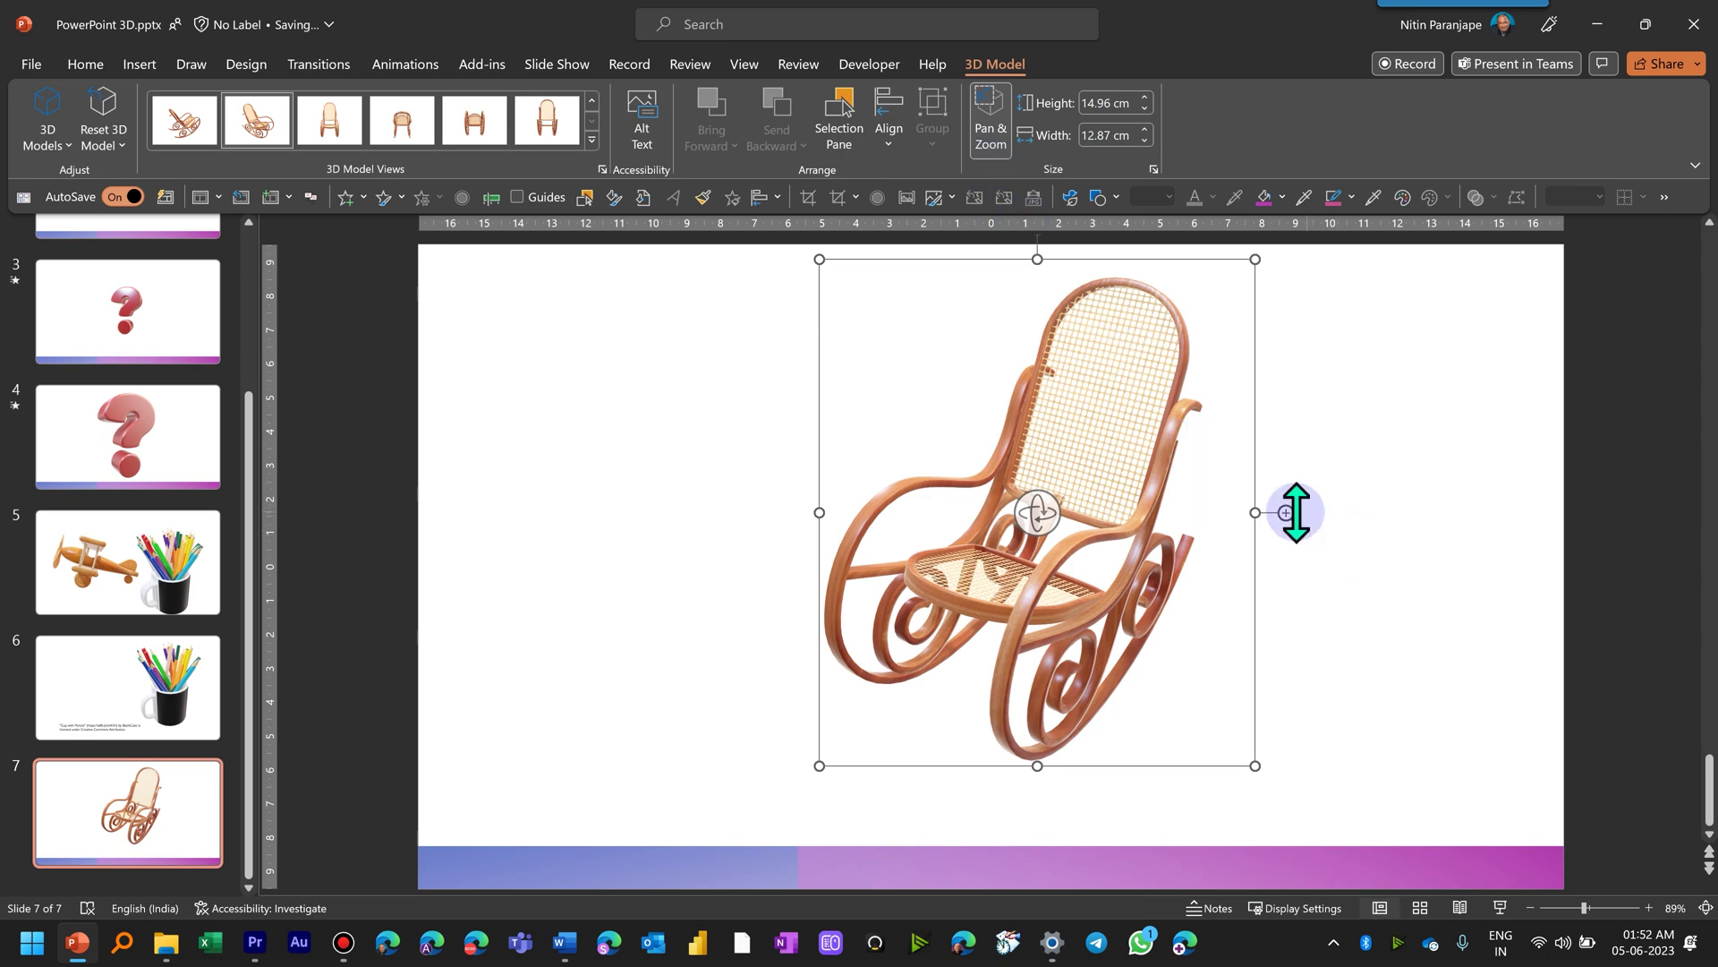
drag(1285, 513, 1270, 472)
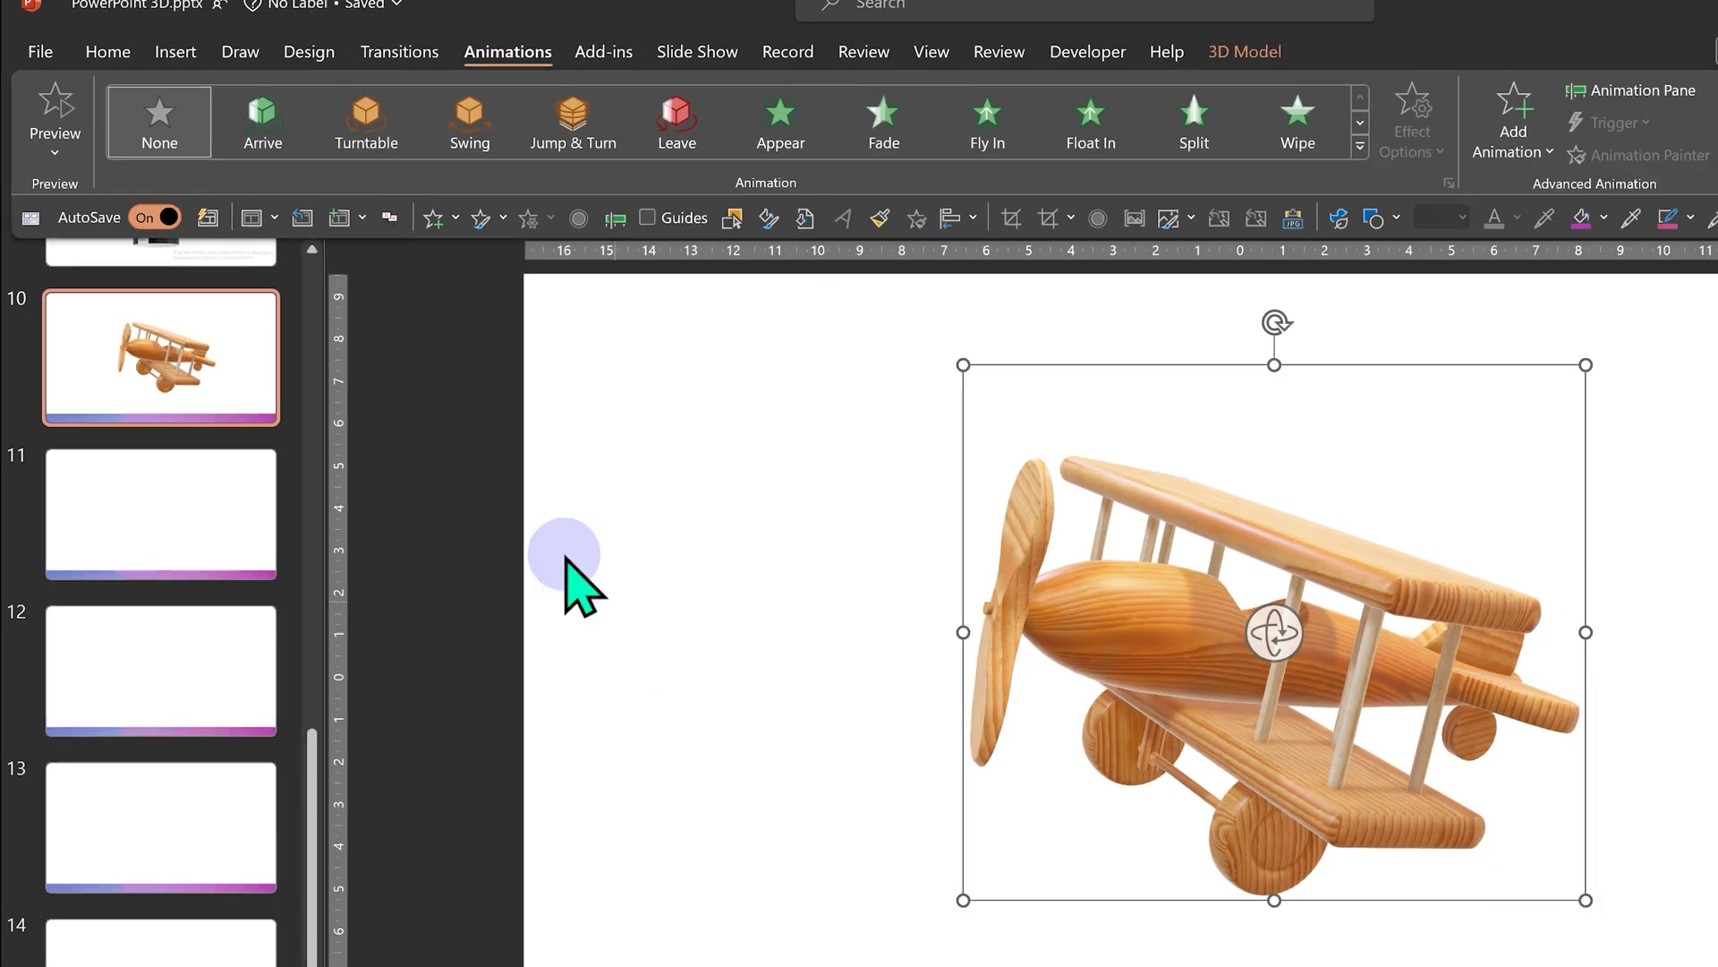
Give the slide 10 biplane an Arrive 3D animation and preview it in the slide show.
click(1655, 90)
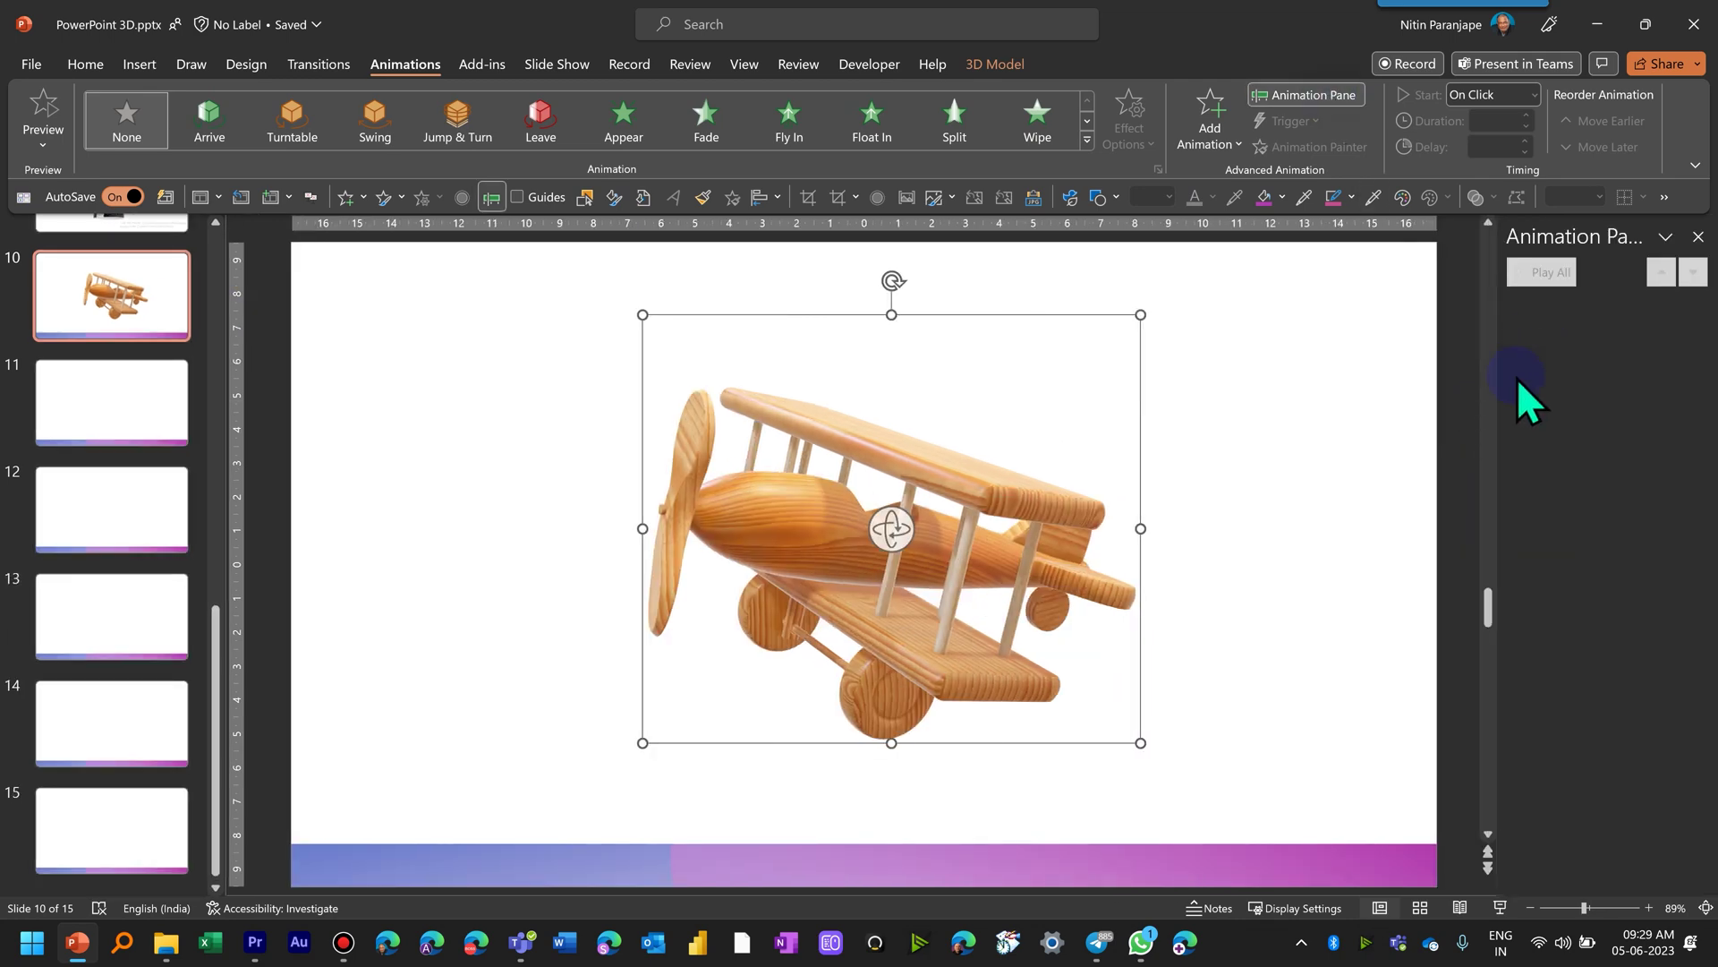
click(213, 143)
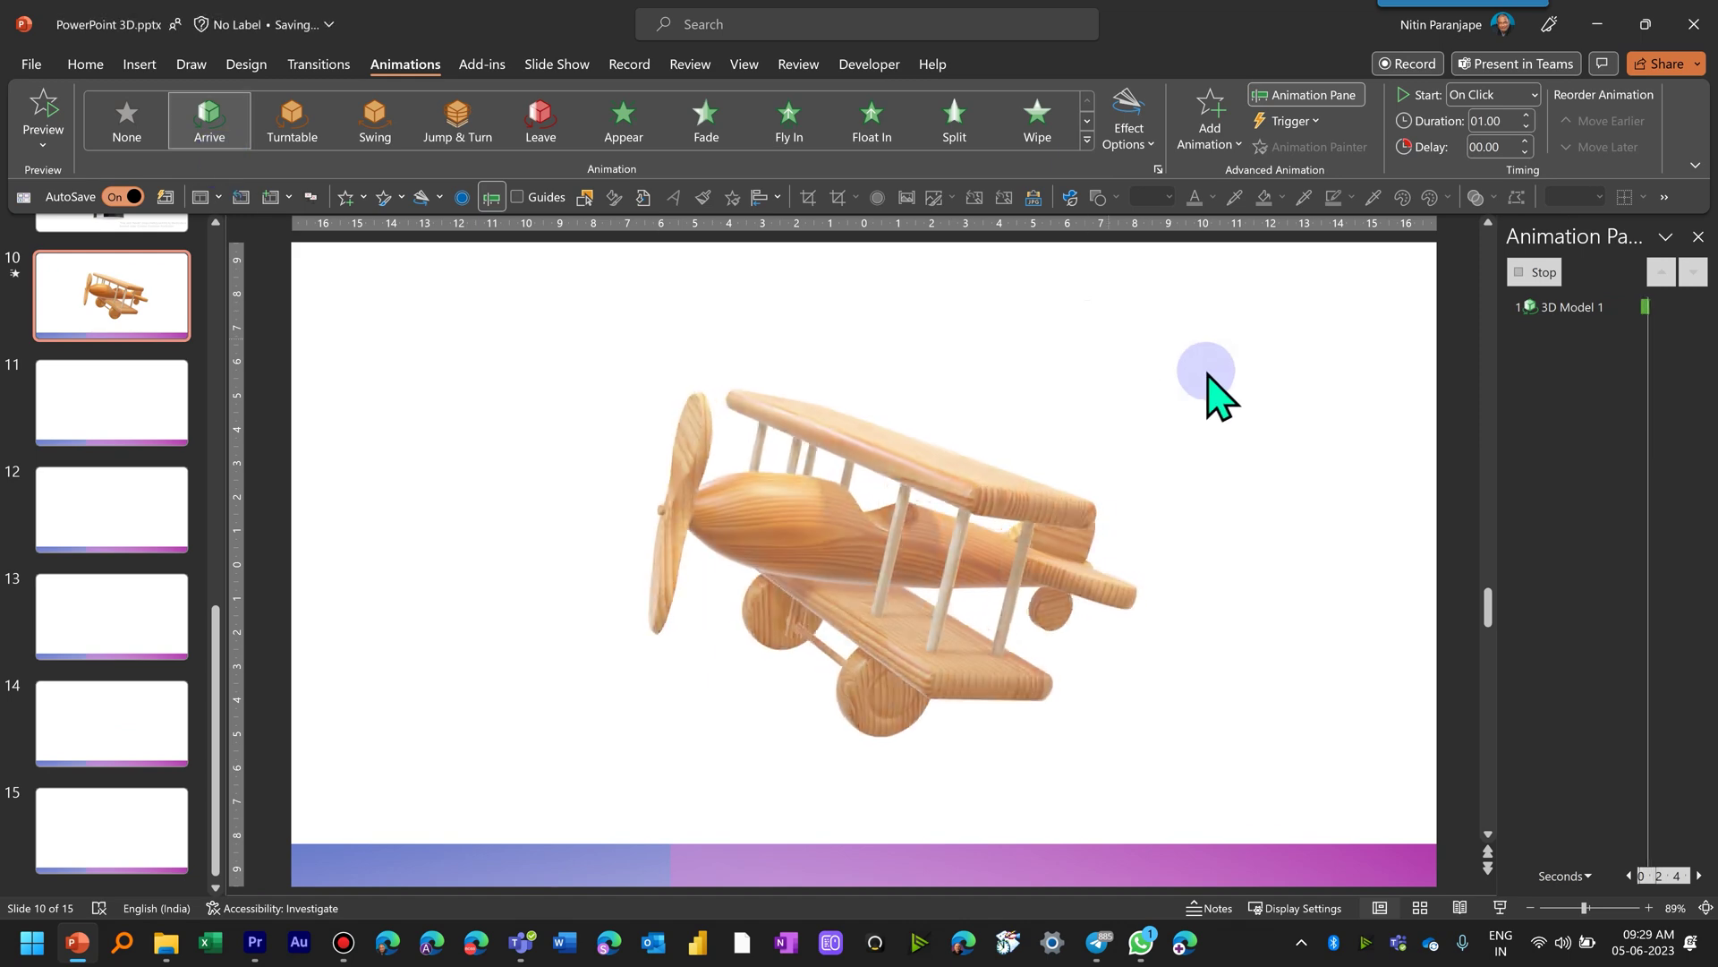
click(1210, 138)
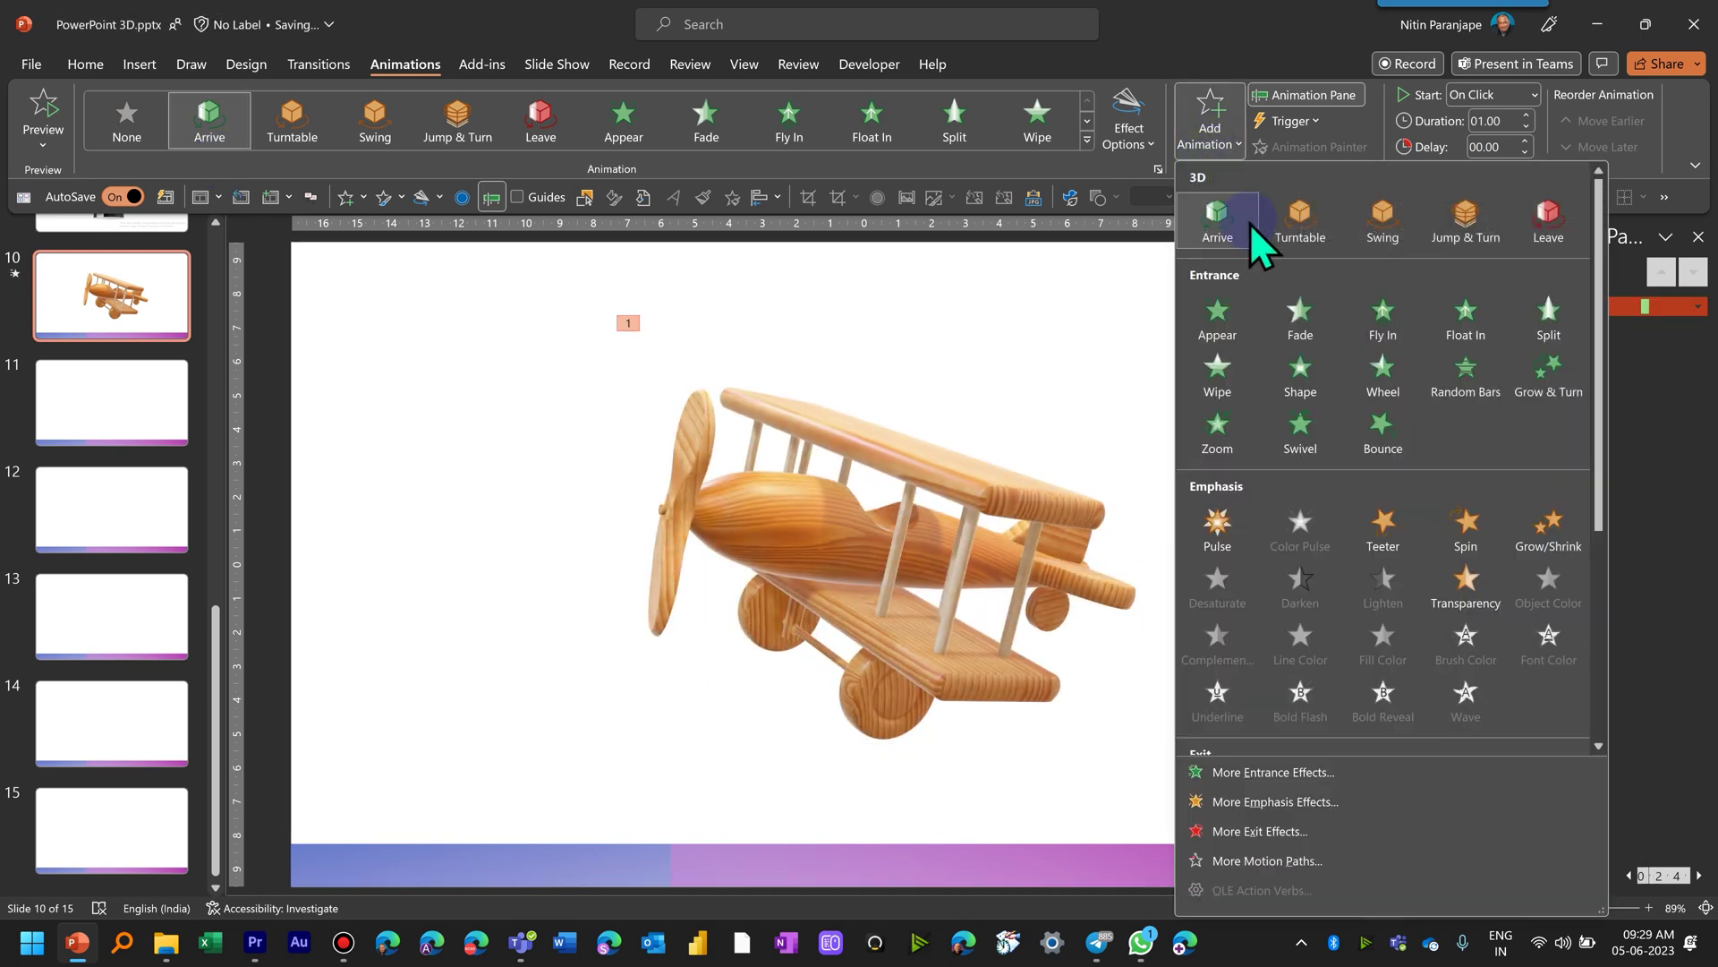
key(shift+F5)
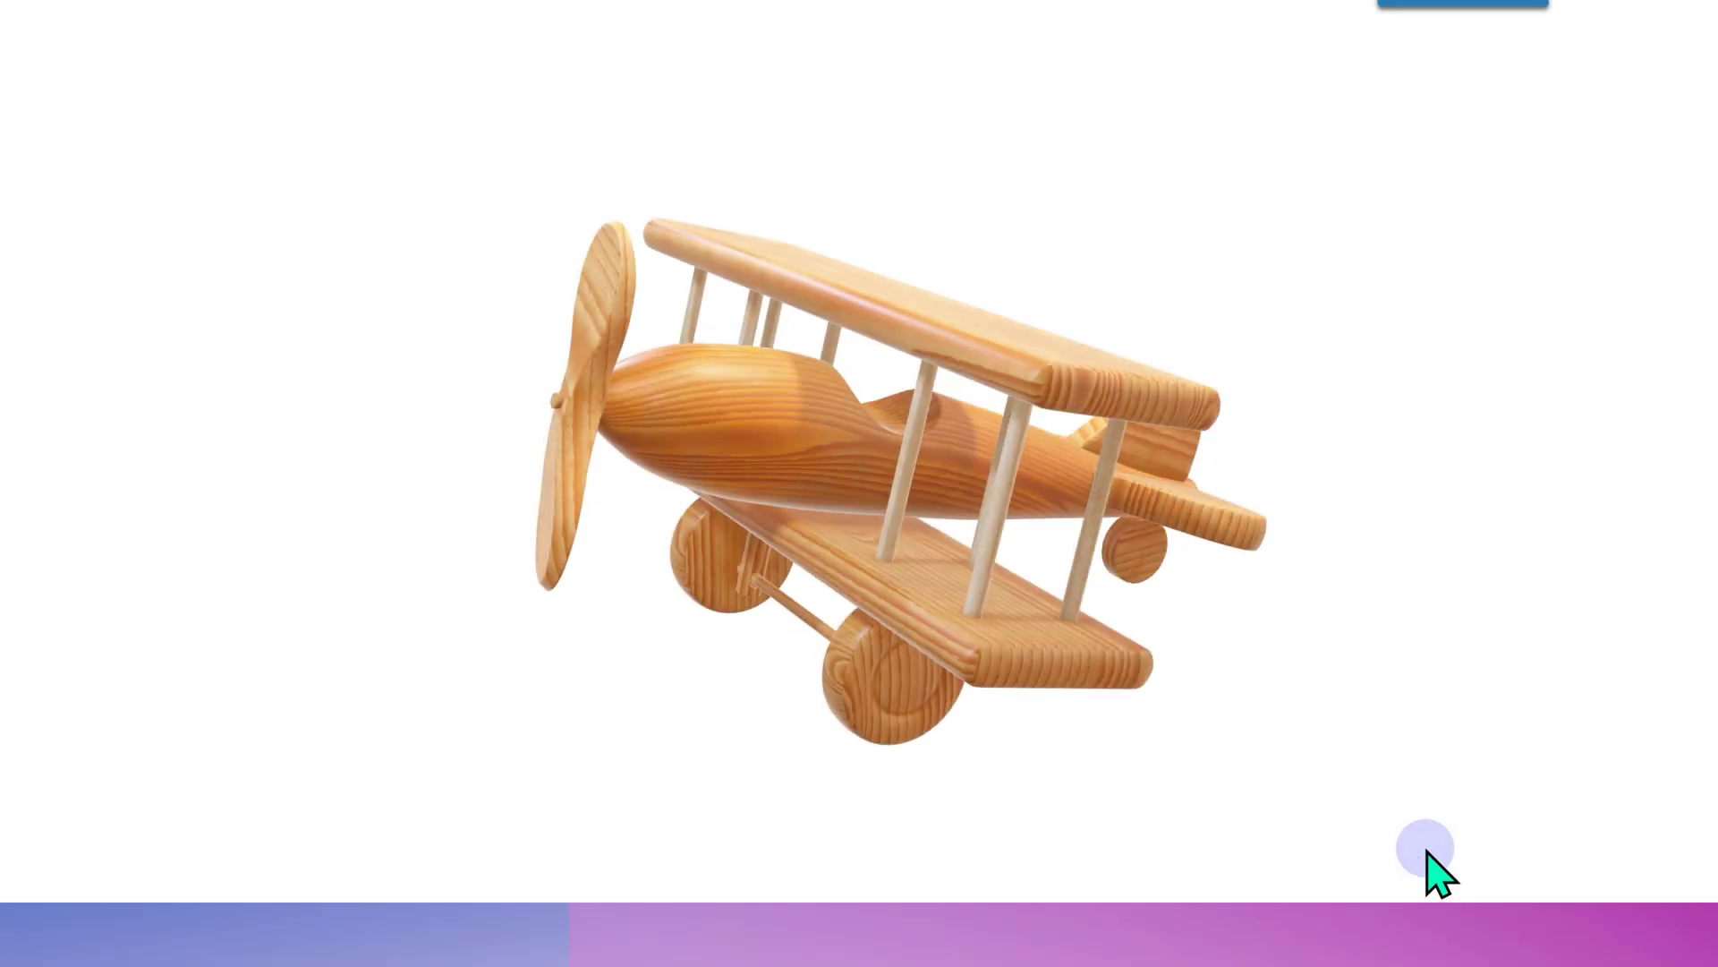
click(1427, 851)
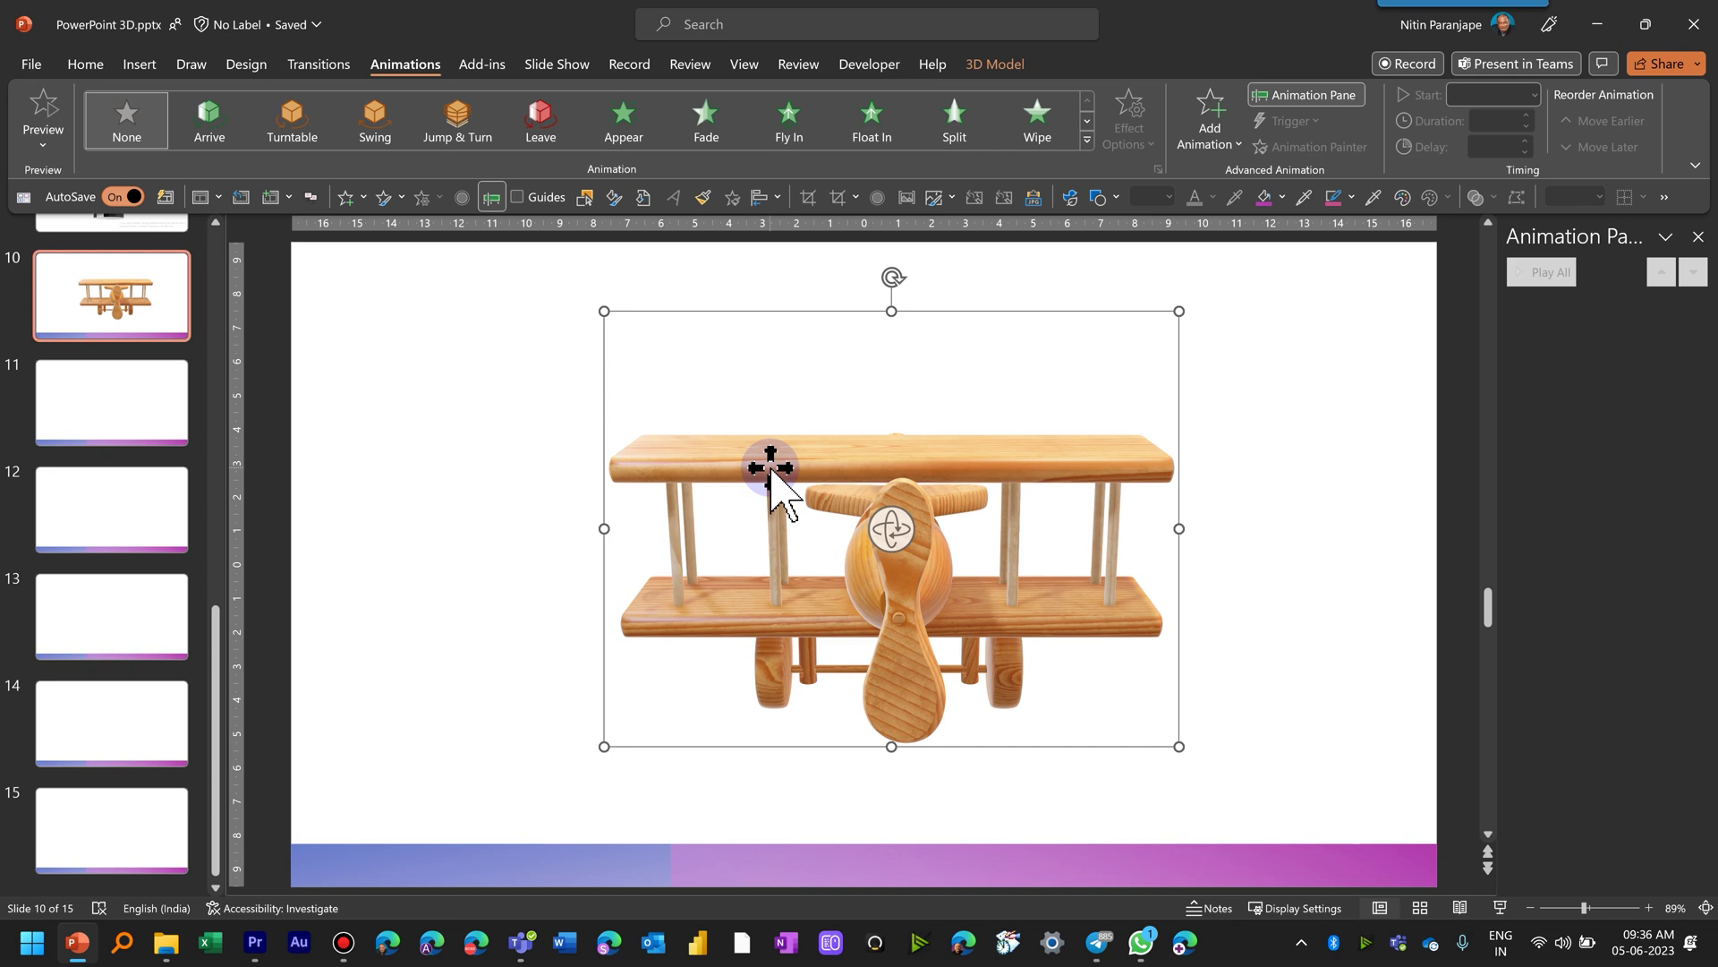
Apply a Turntable animation with Full Spin 360° to the biplane and preview it in the slide show.
click(294, 142)
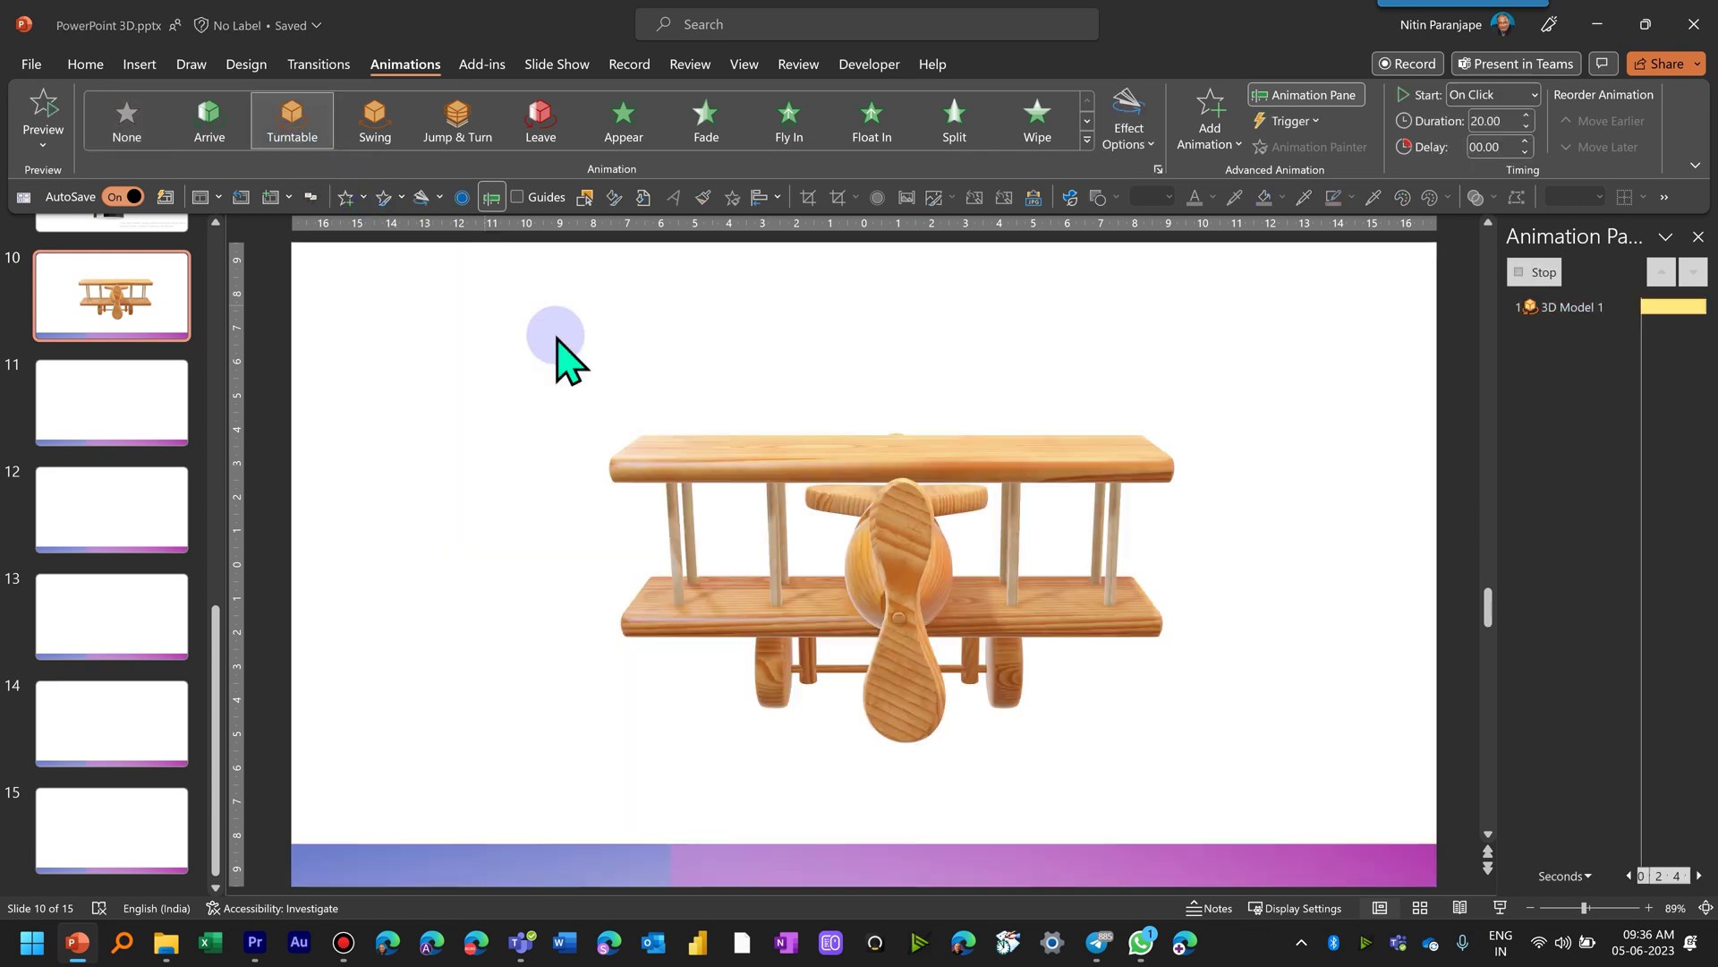
click(1592, 313)
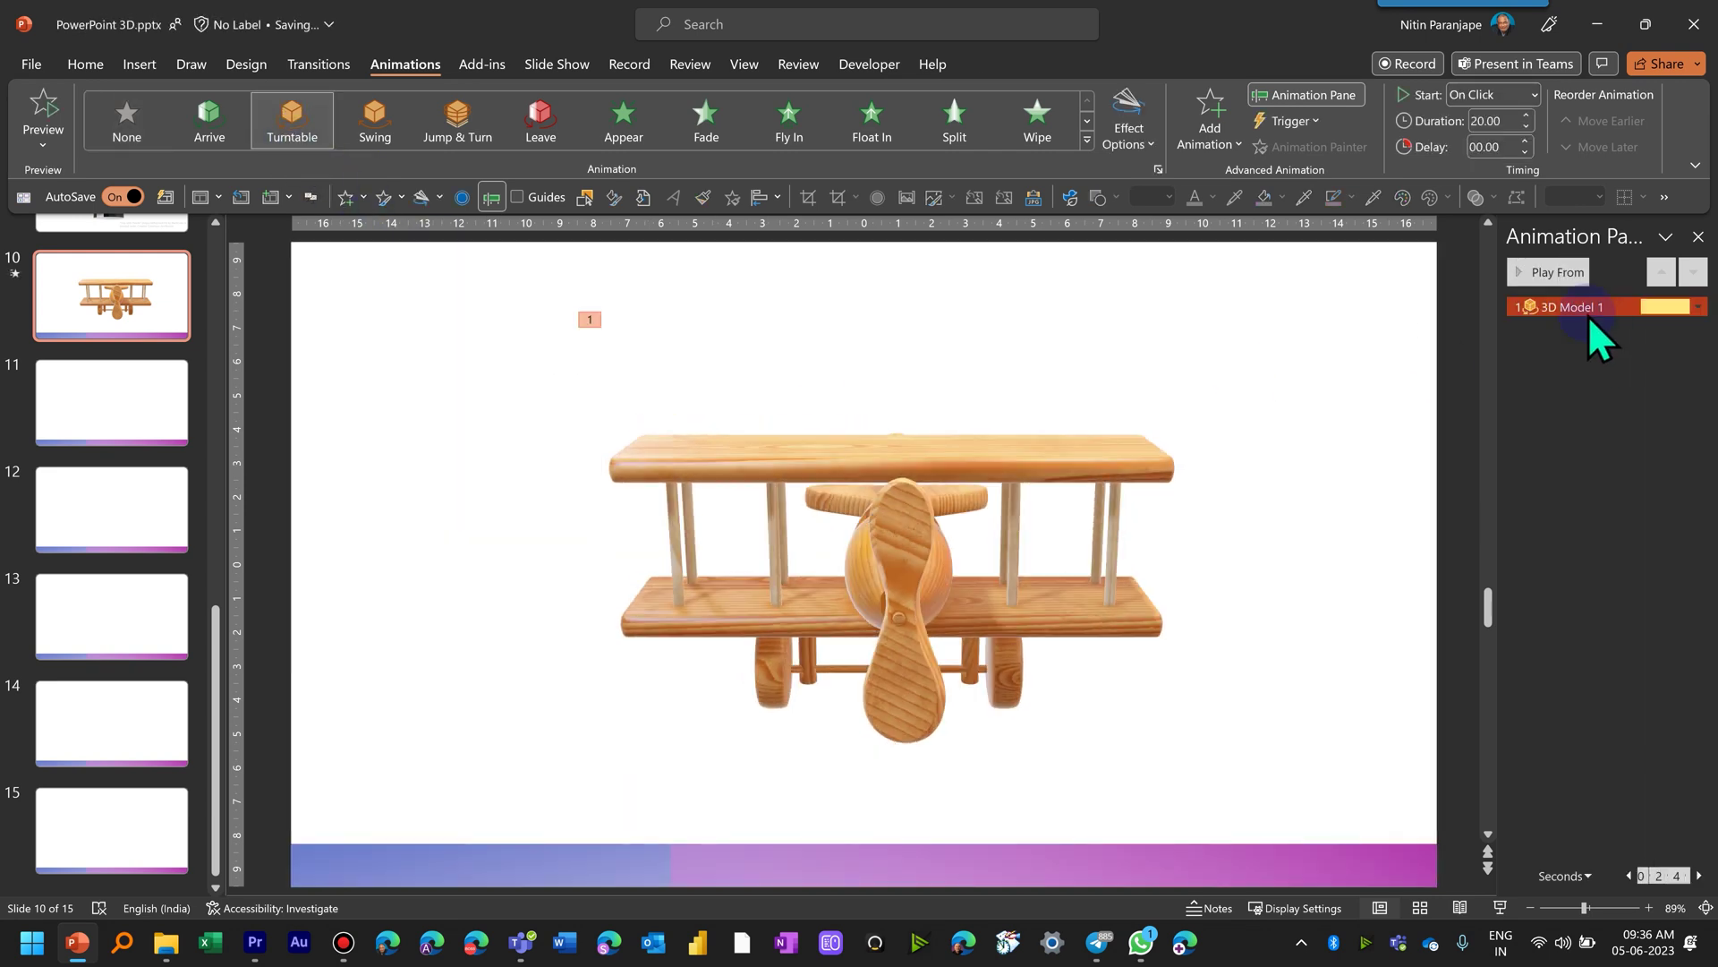
click(1158, 169)
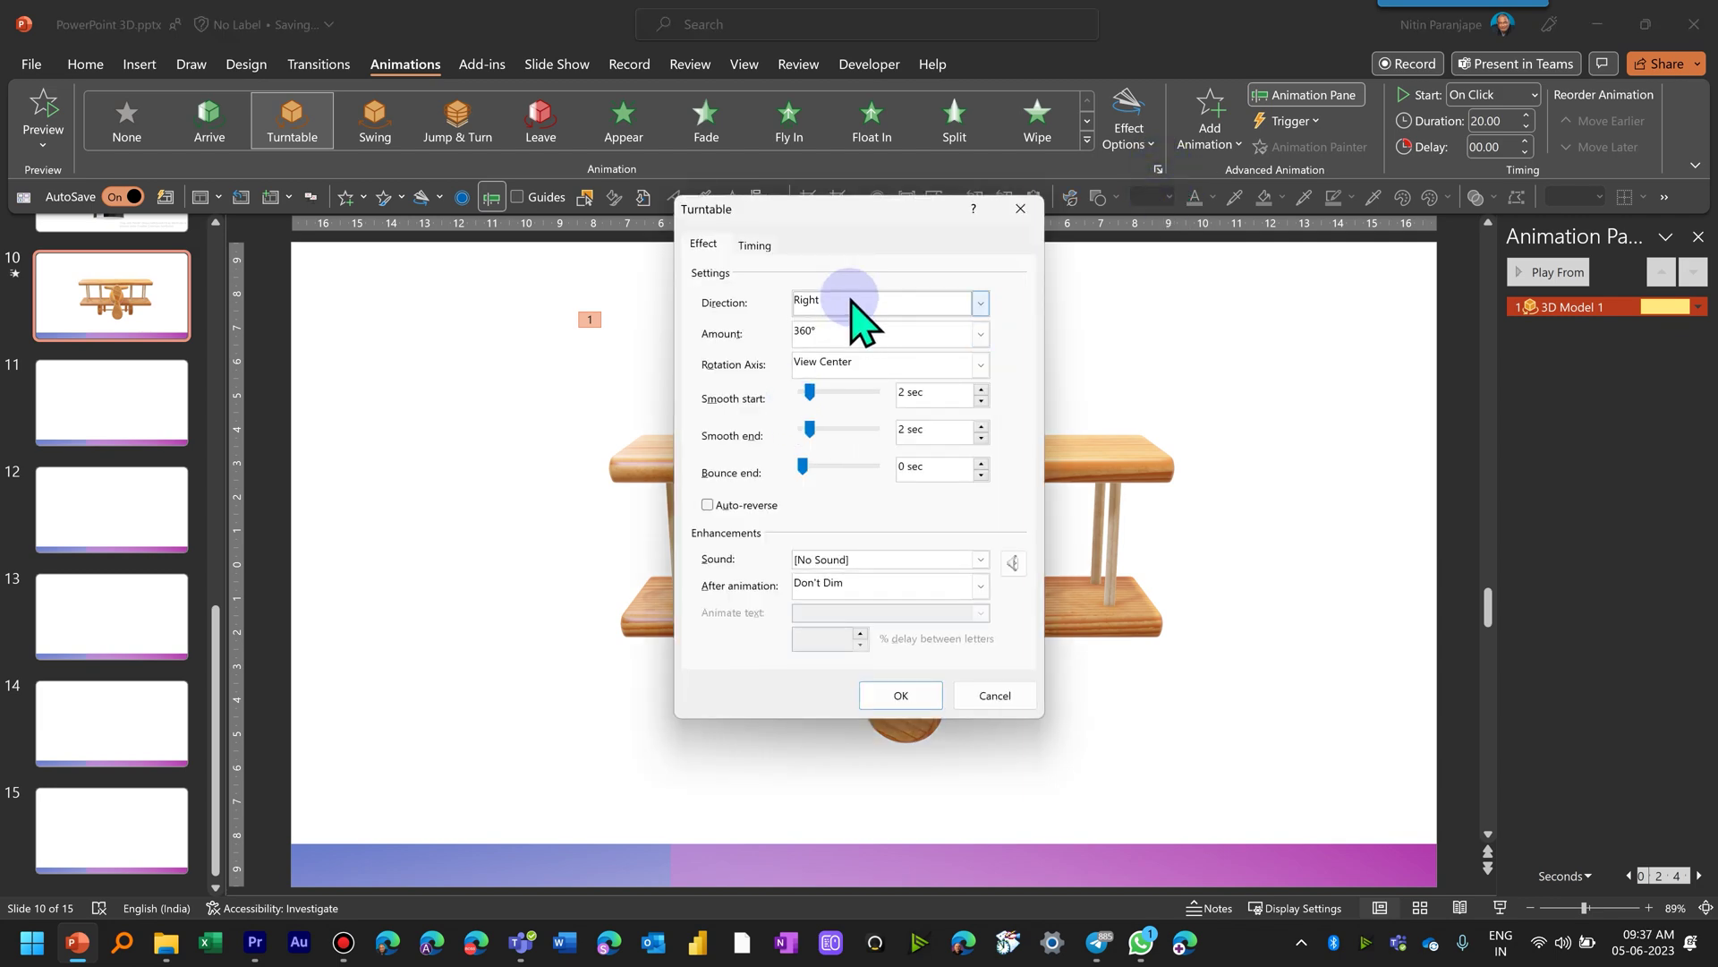
click(857, 336)
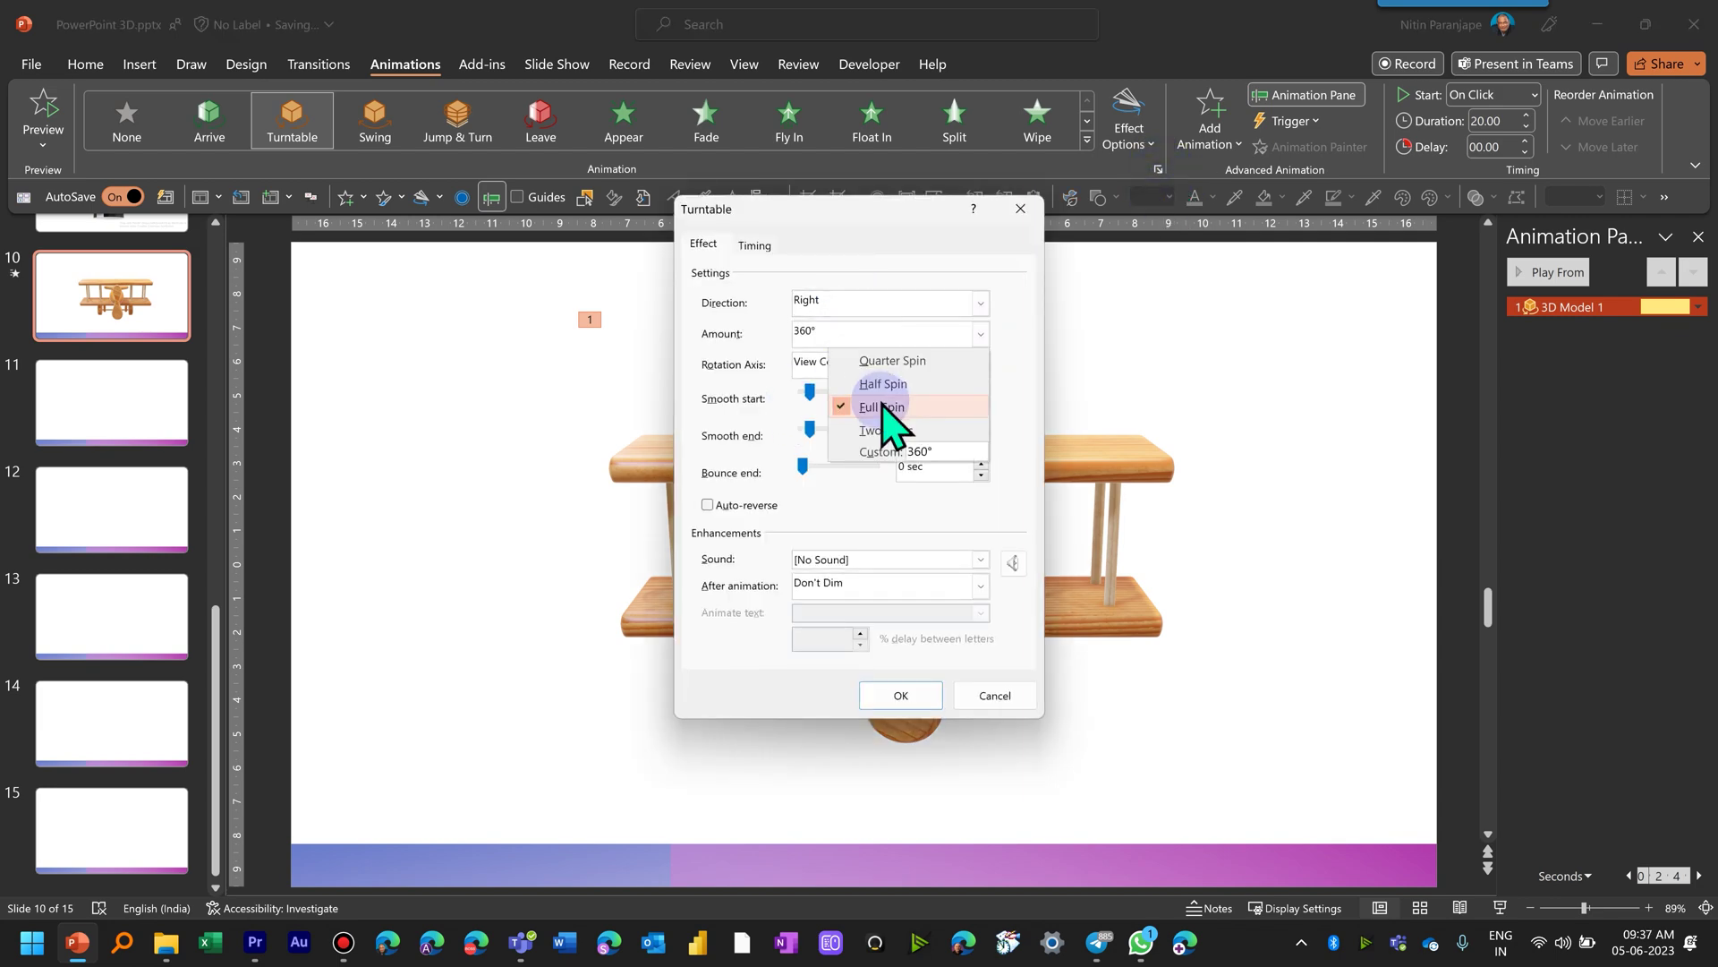
click(701, 385)
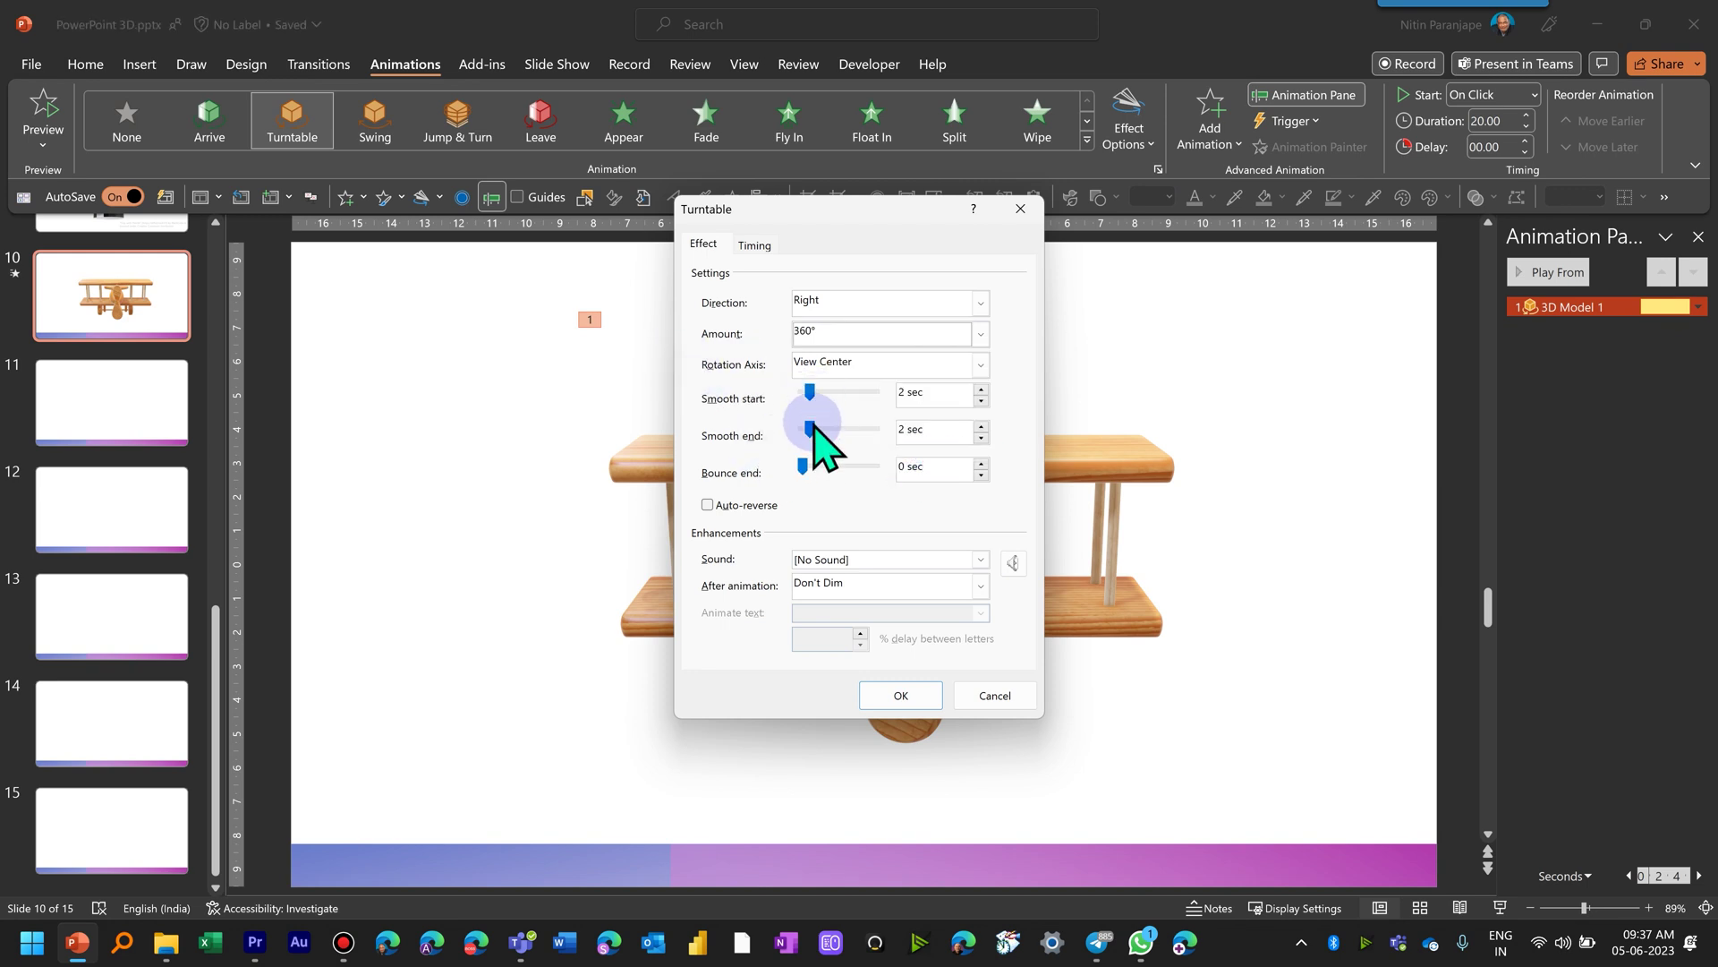
click(1122, 818)
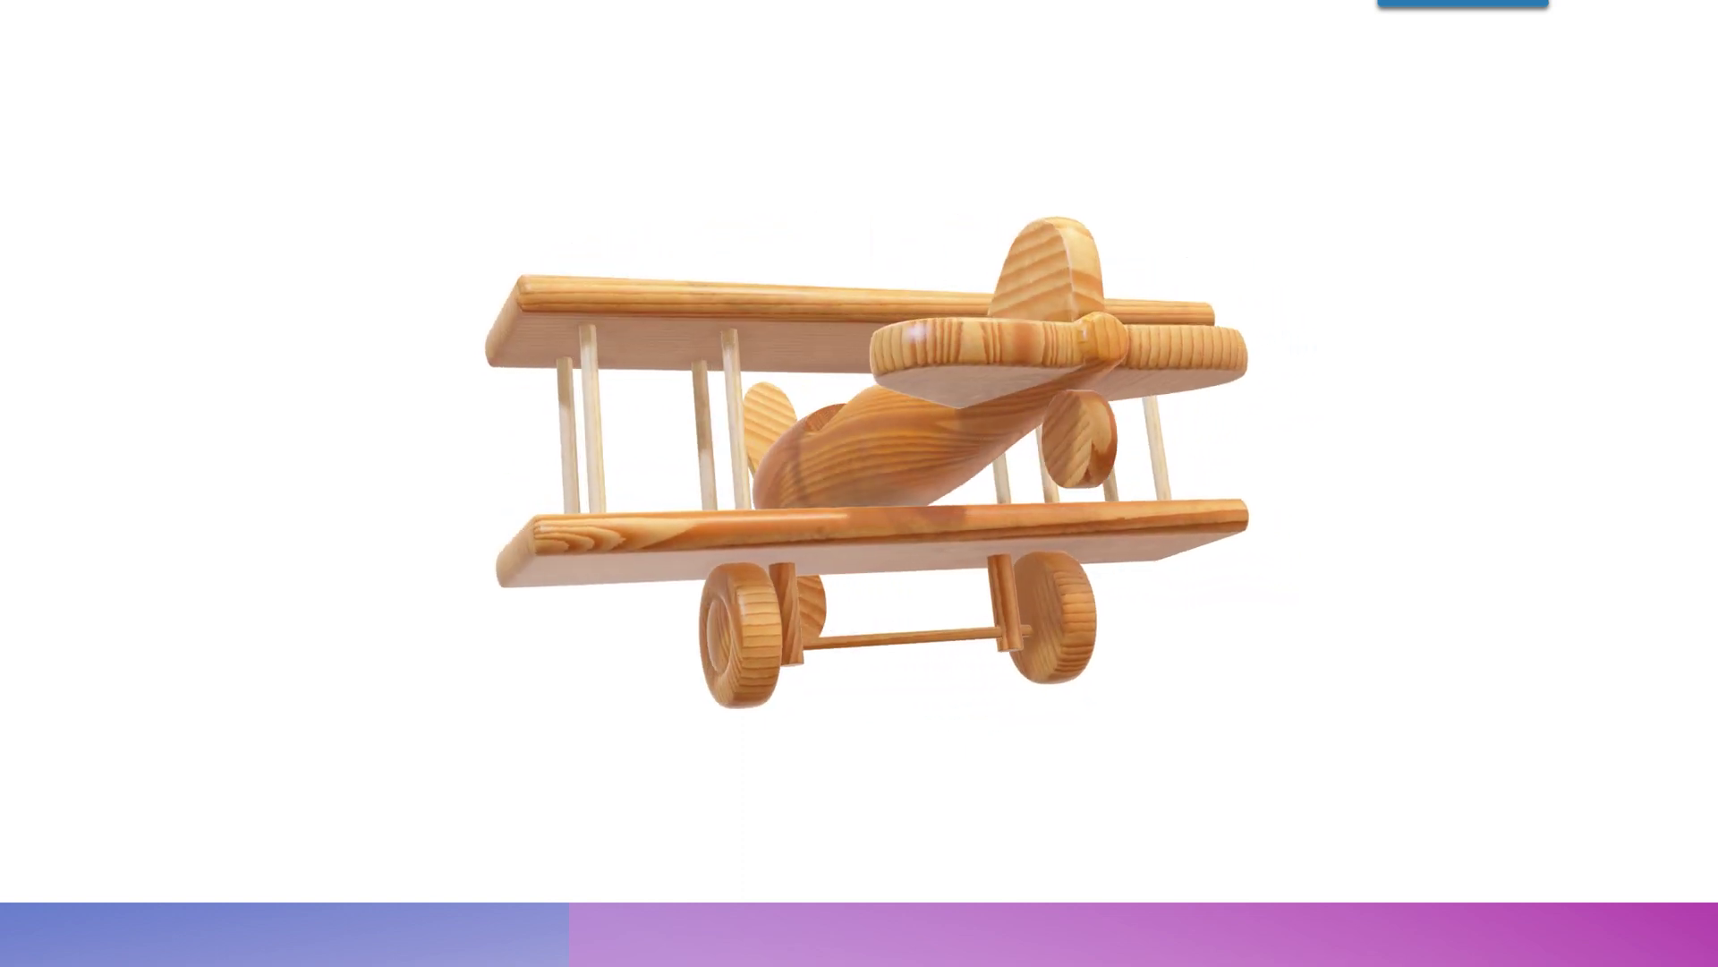
key(Escape)
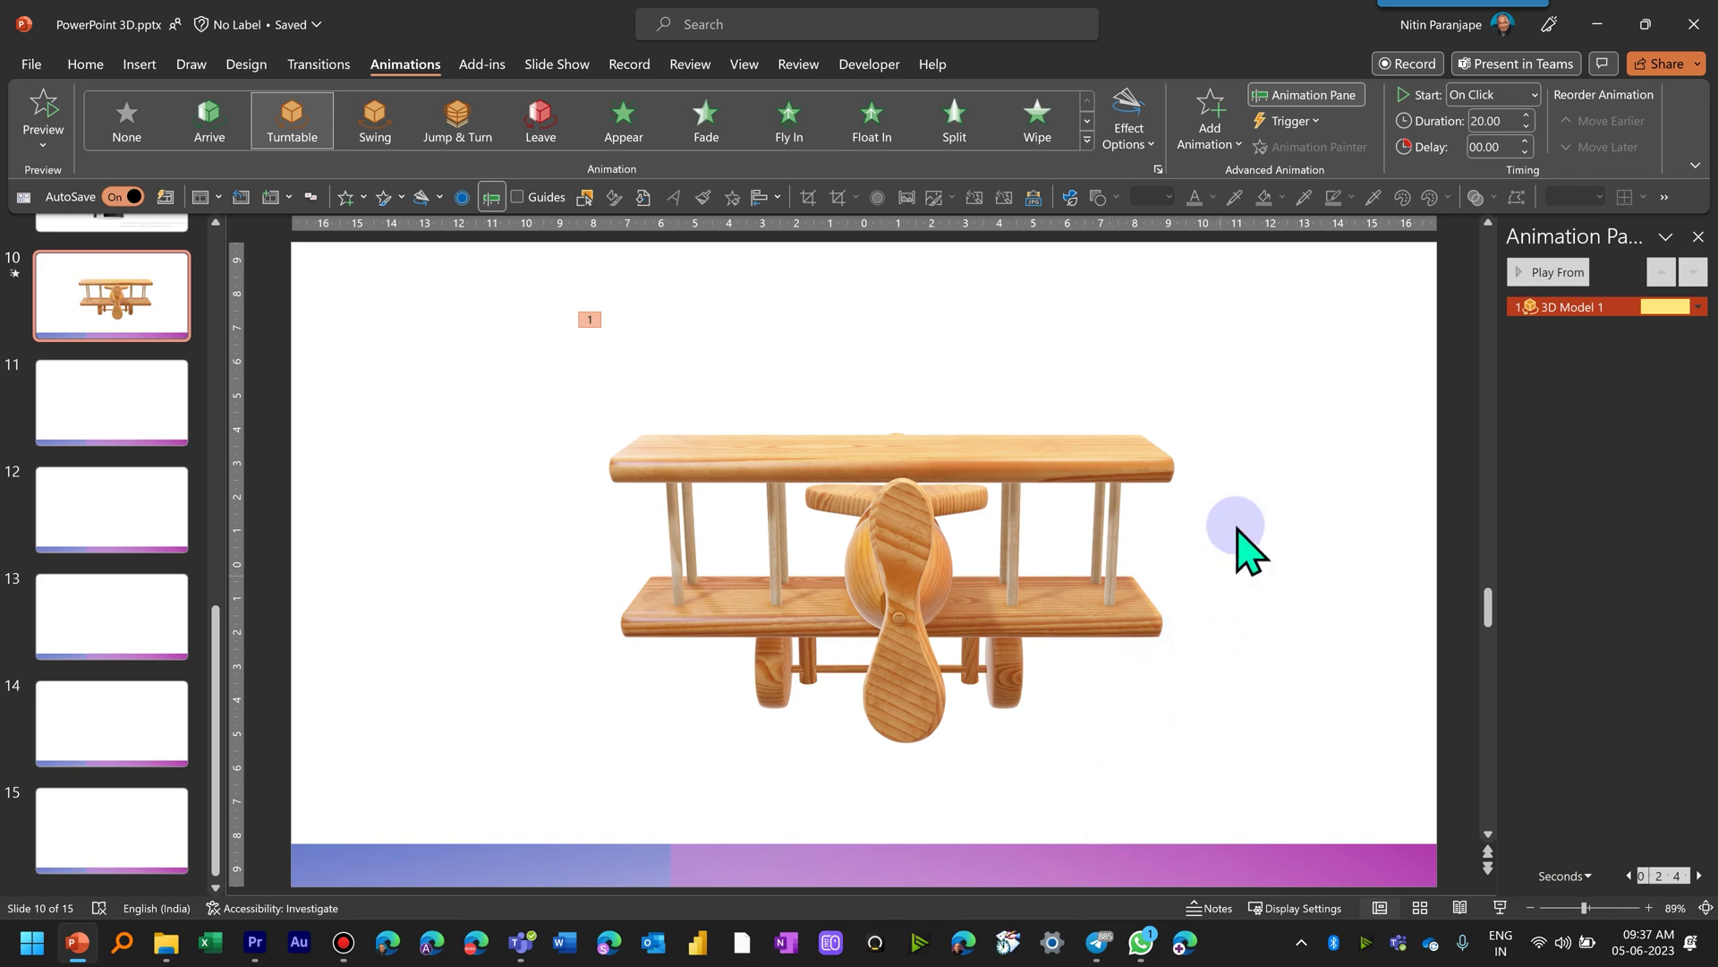
Set the Turntable to repeat Until End of Slide, then bring up the Swing effect's intensity options.
double_click(1627, 306)
click(752, 247)
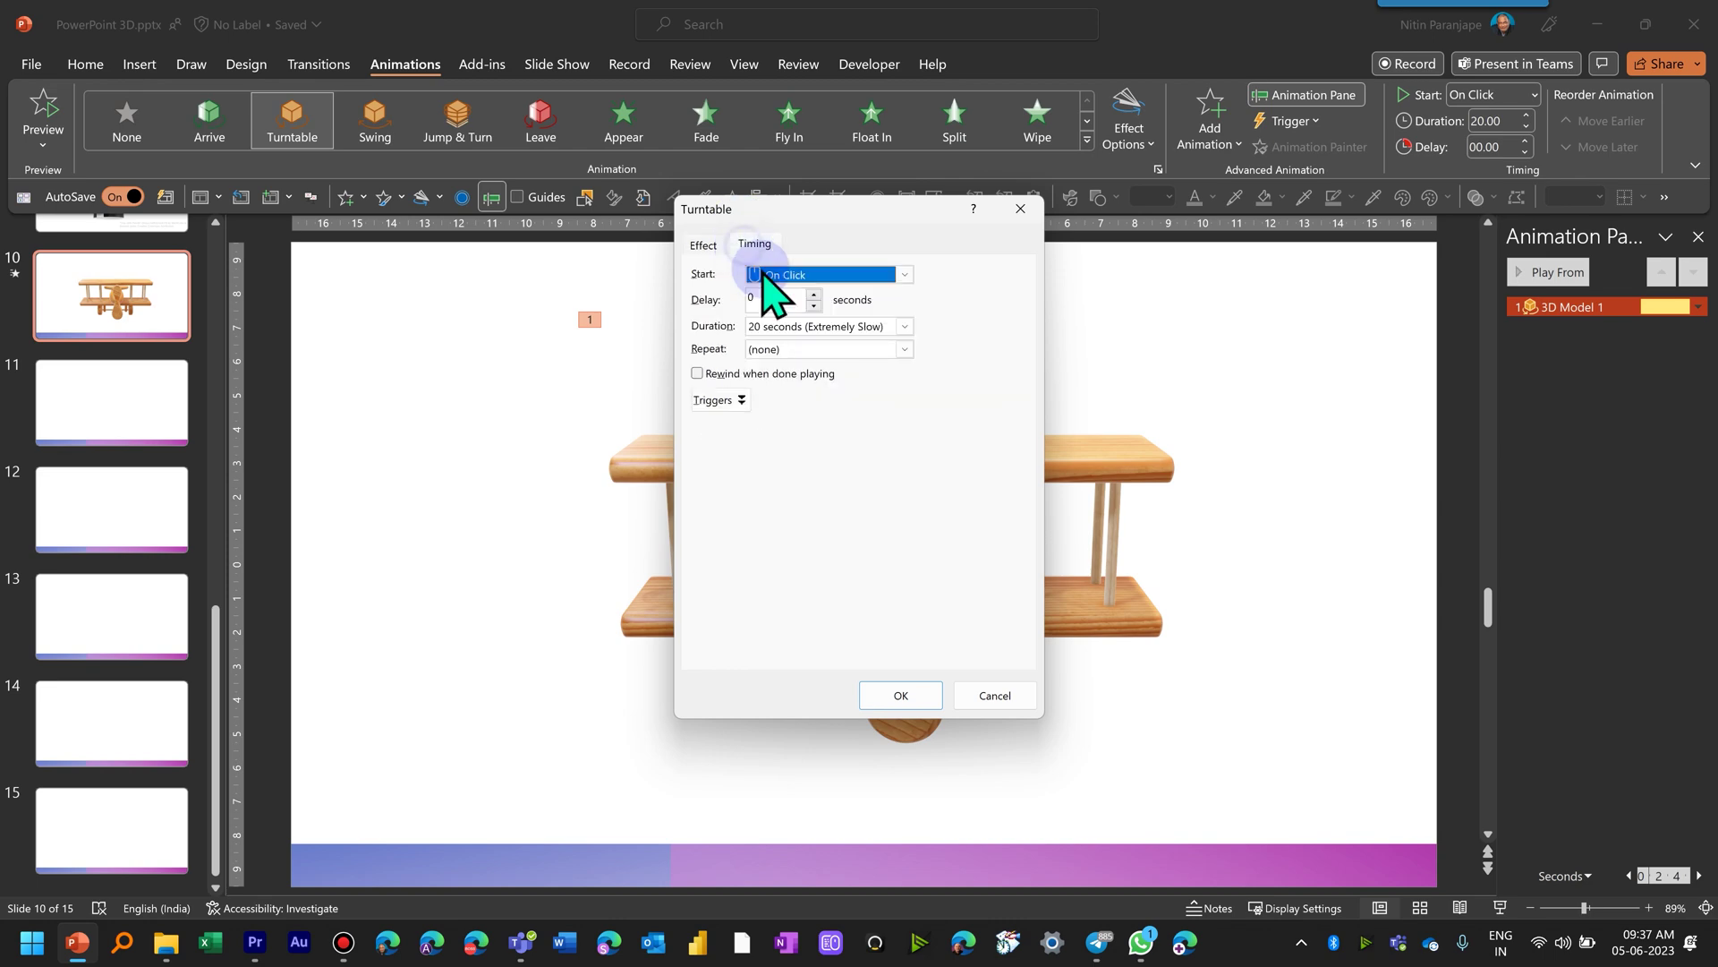
click(905, 349)
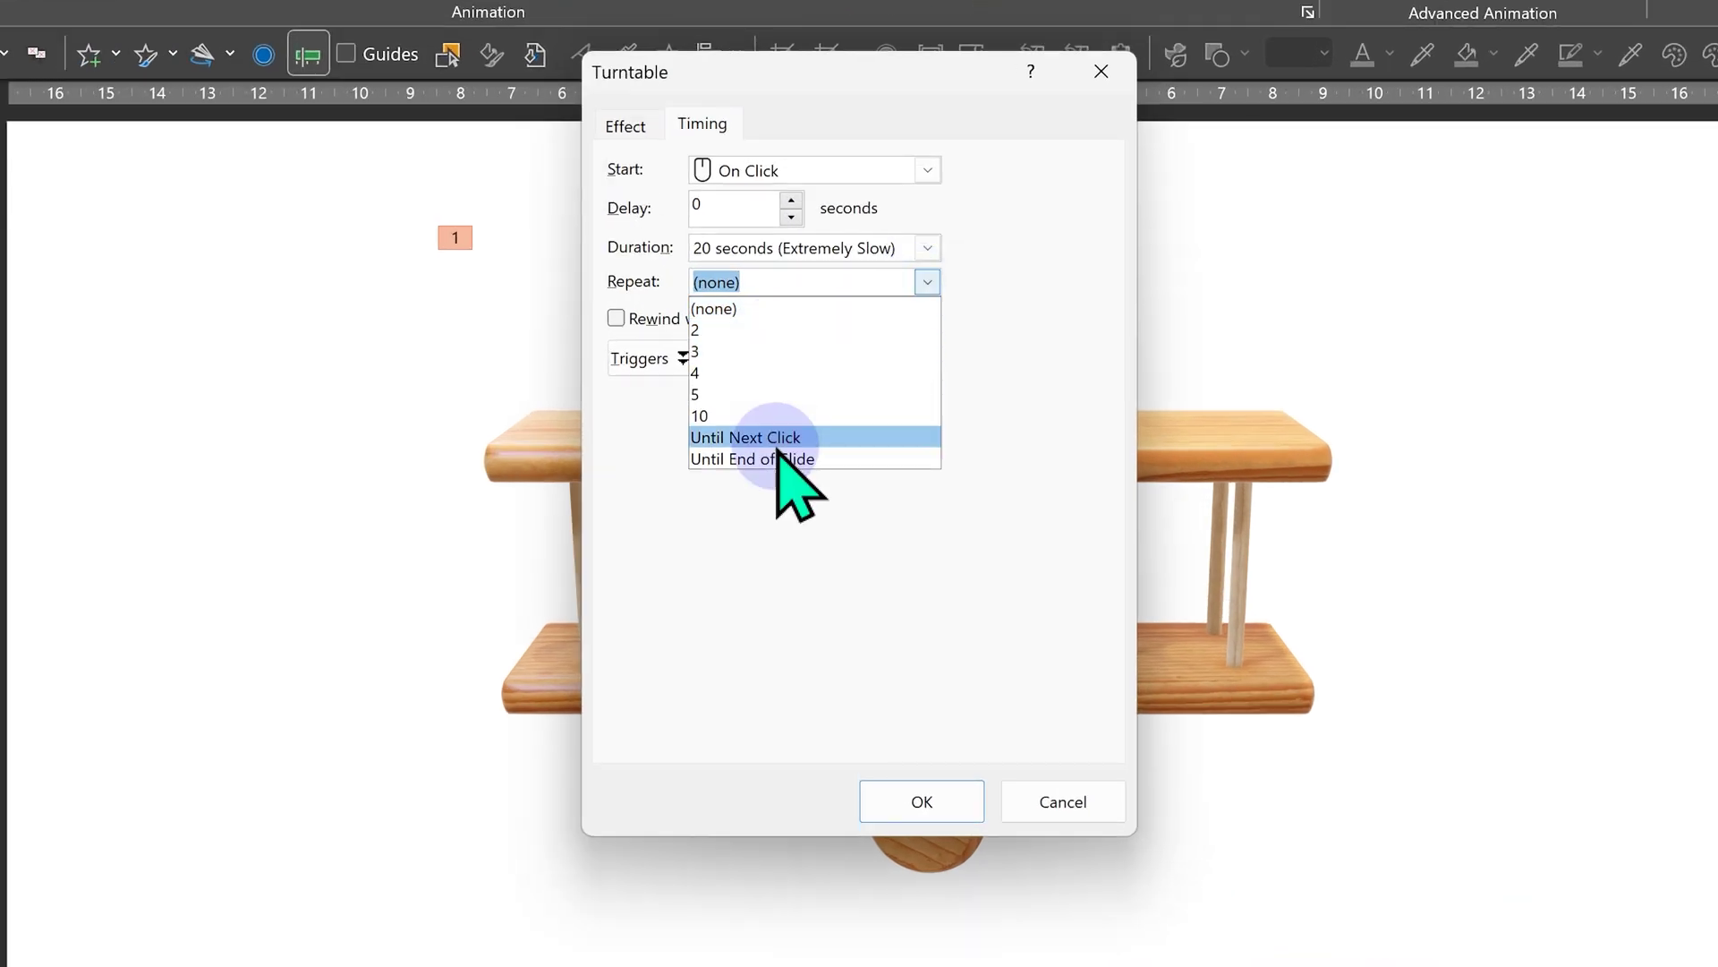
click(778, 459)
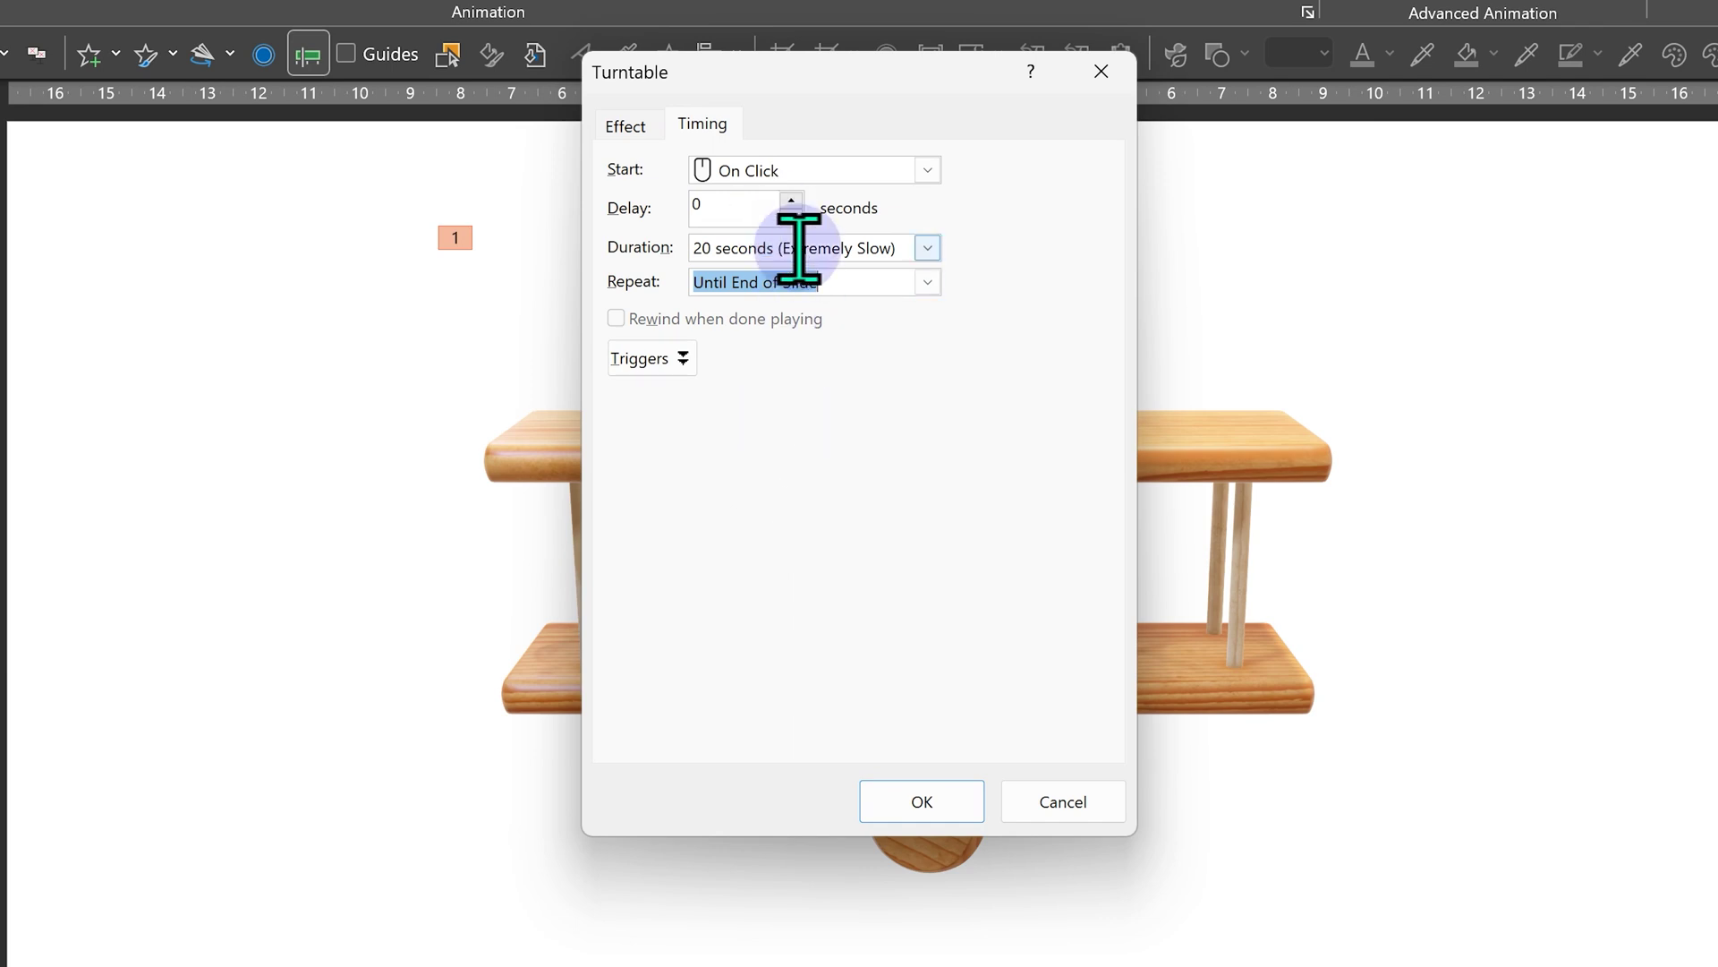
click(926, 251)
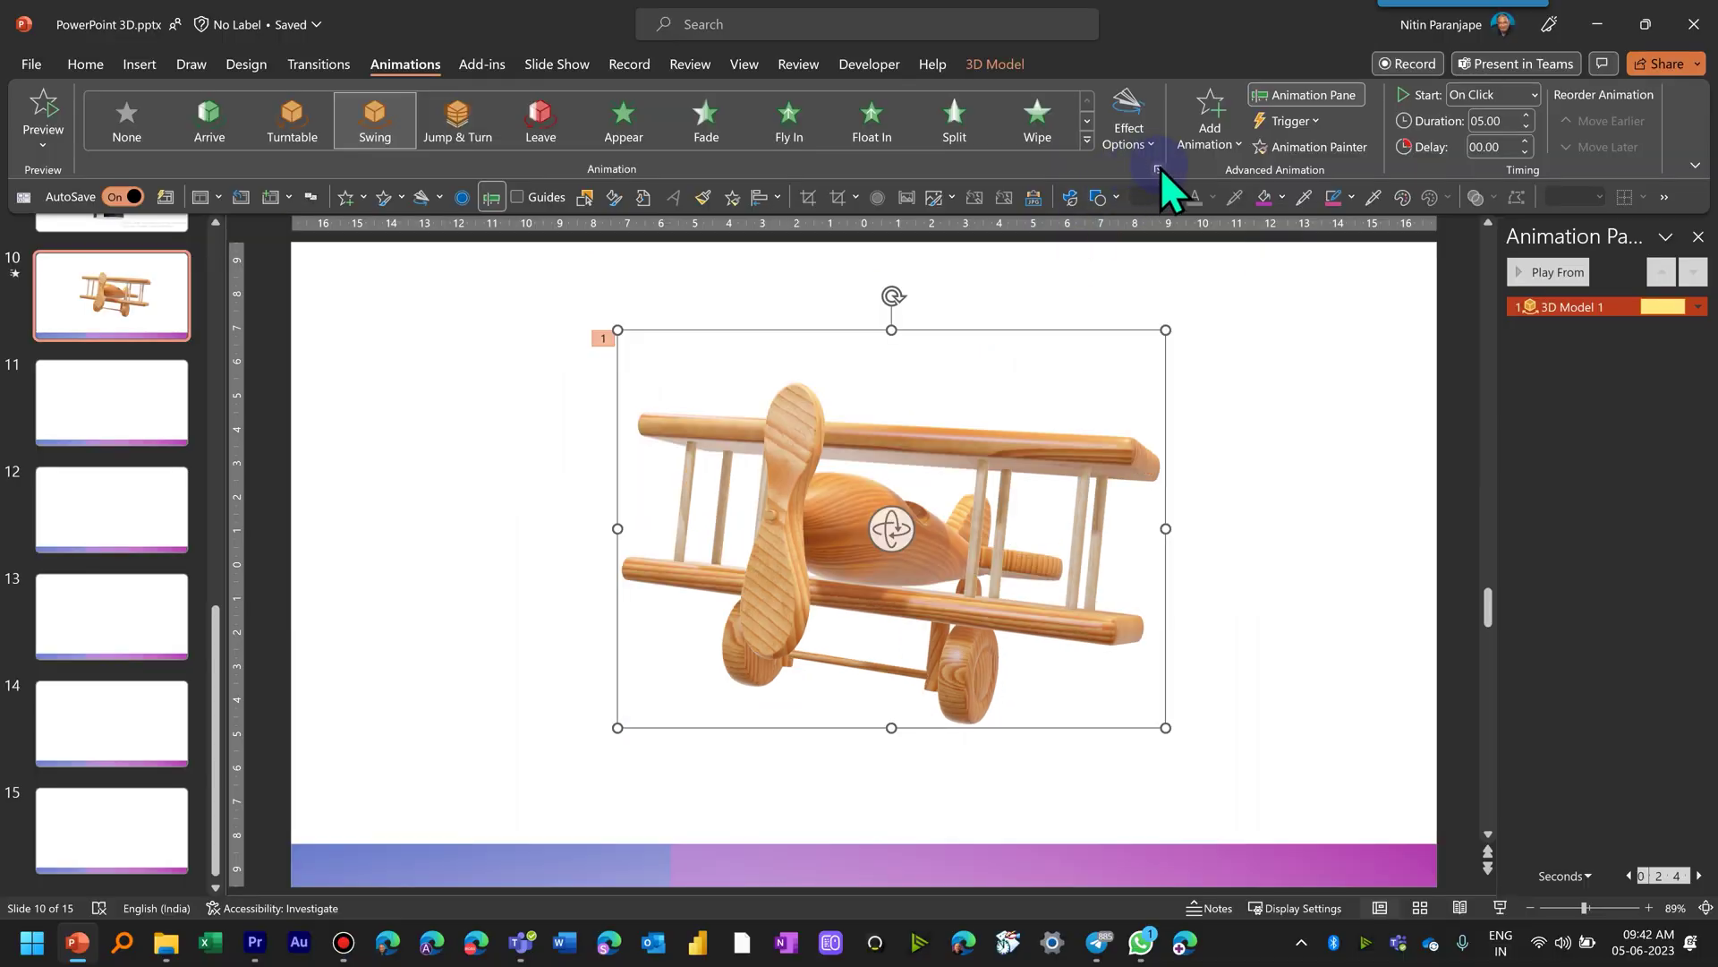
click(1158, 169)
click(837, 338)
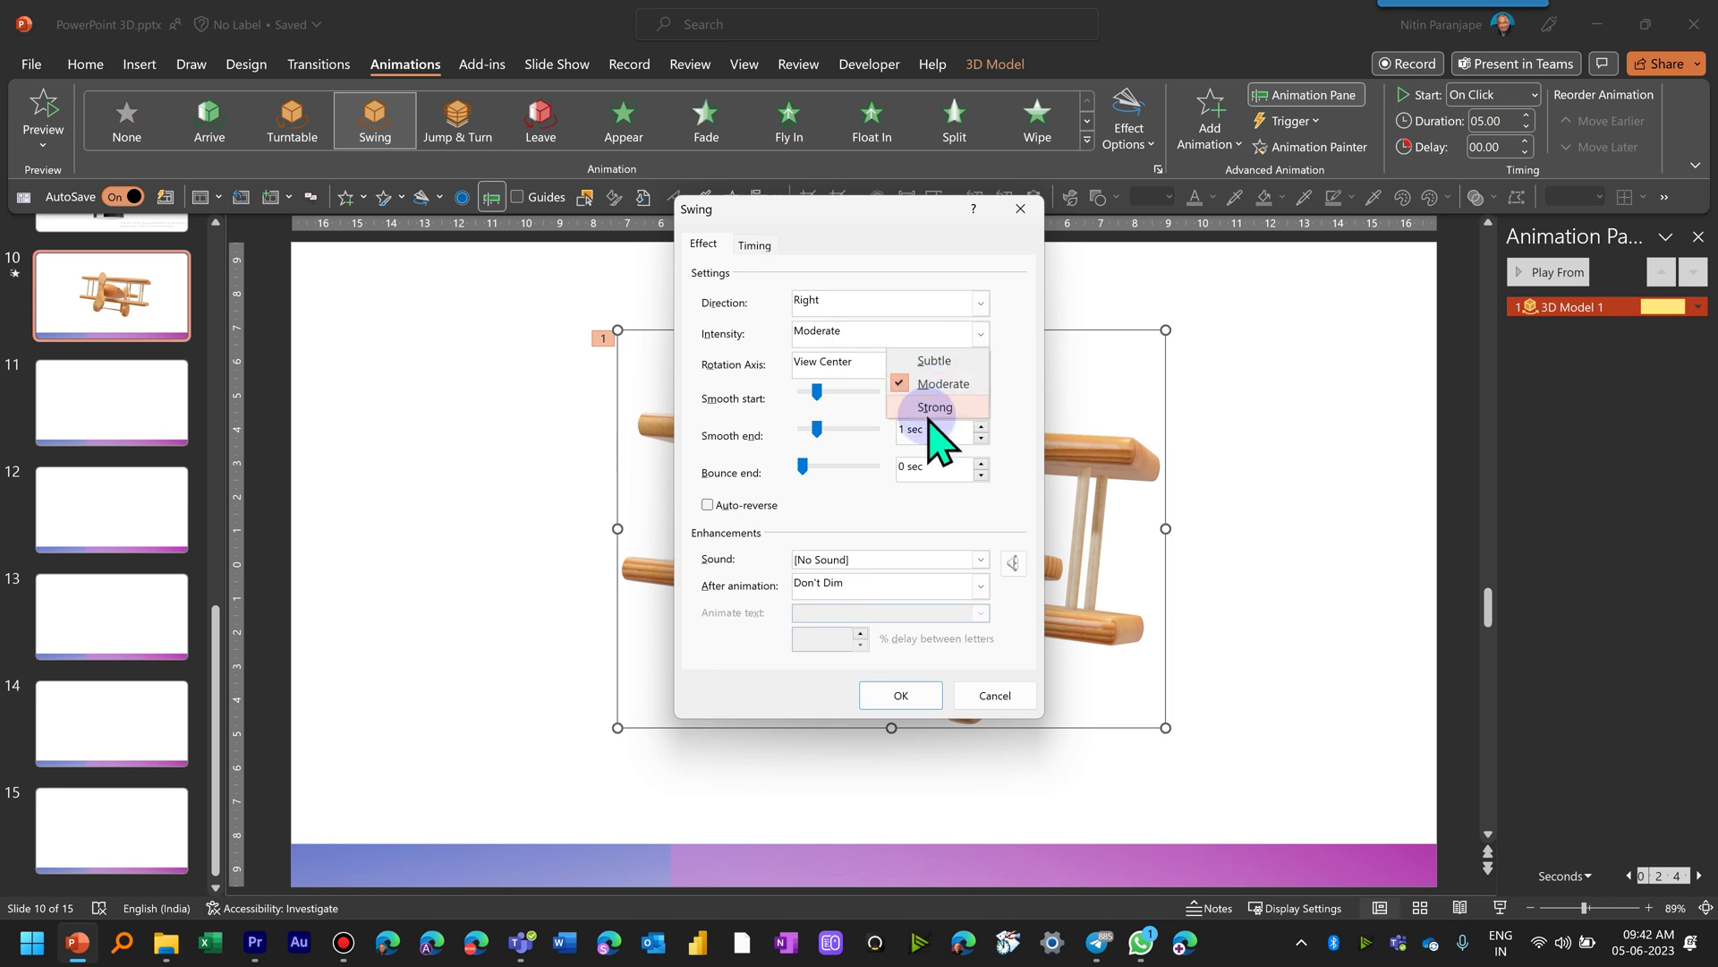
Leave the Swing intensity at Moderate.
click(705, 390)
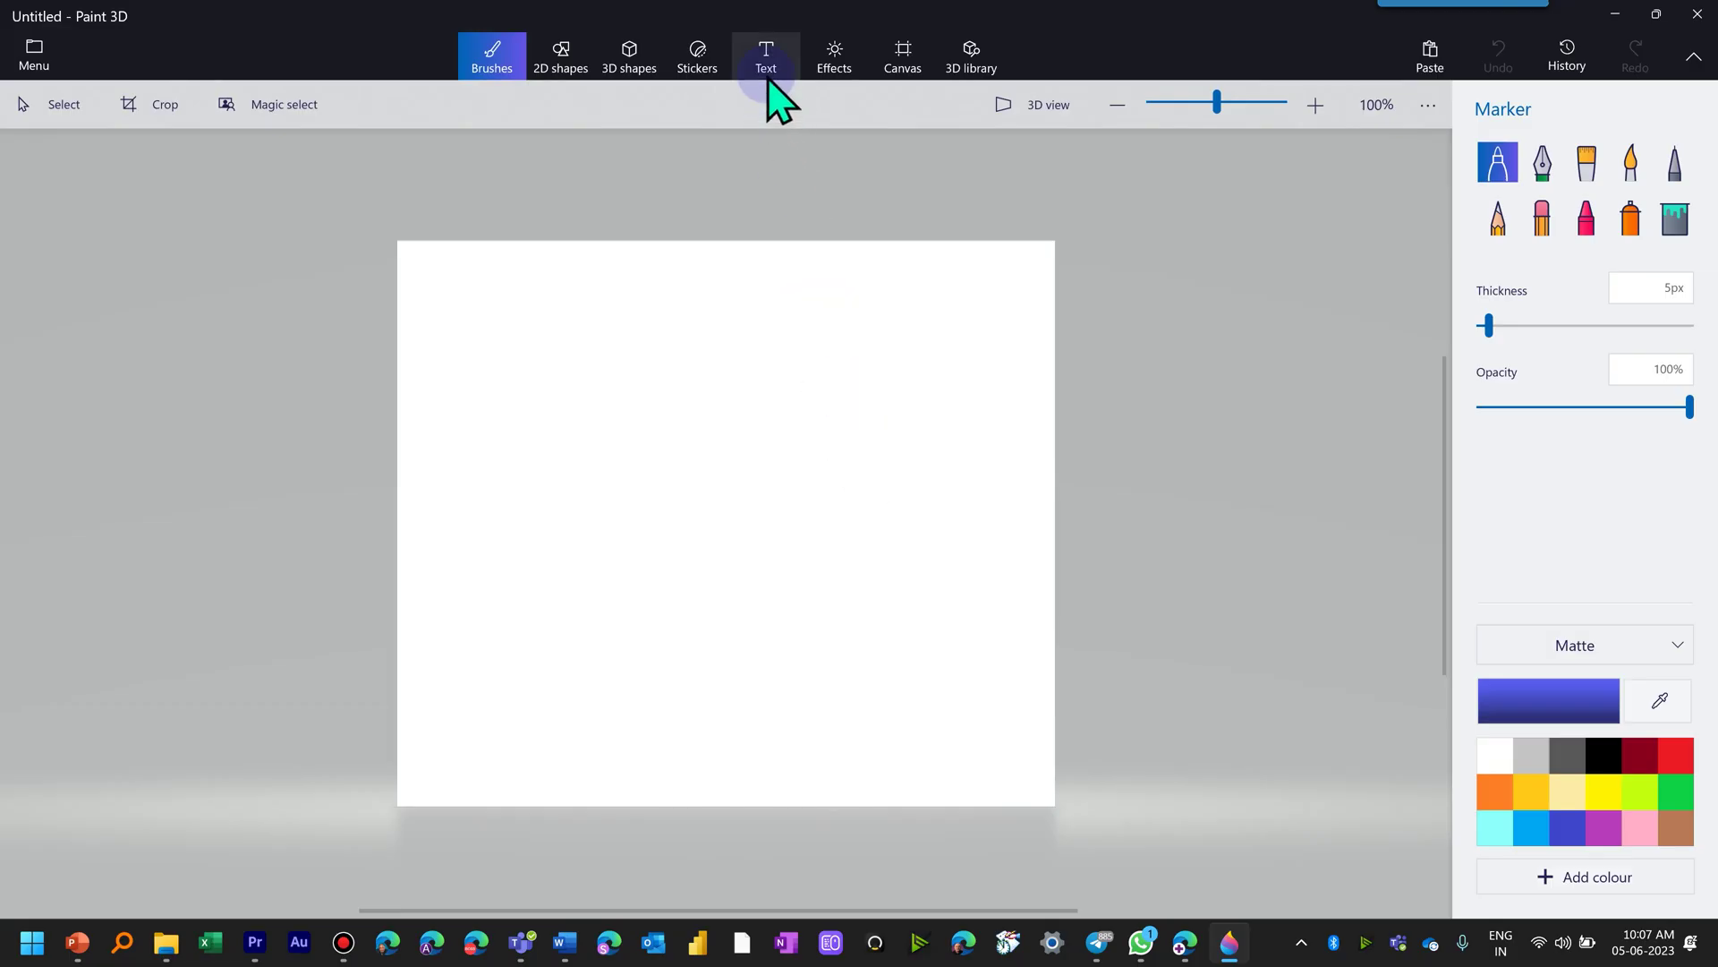
Create purple 3D text reading 'AMAZING' on the canvas and enlarge it.
click(767, 63)
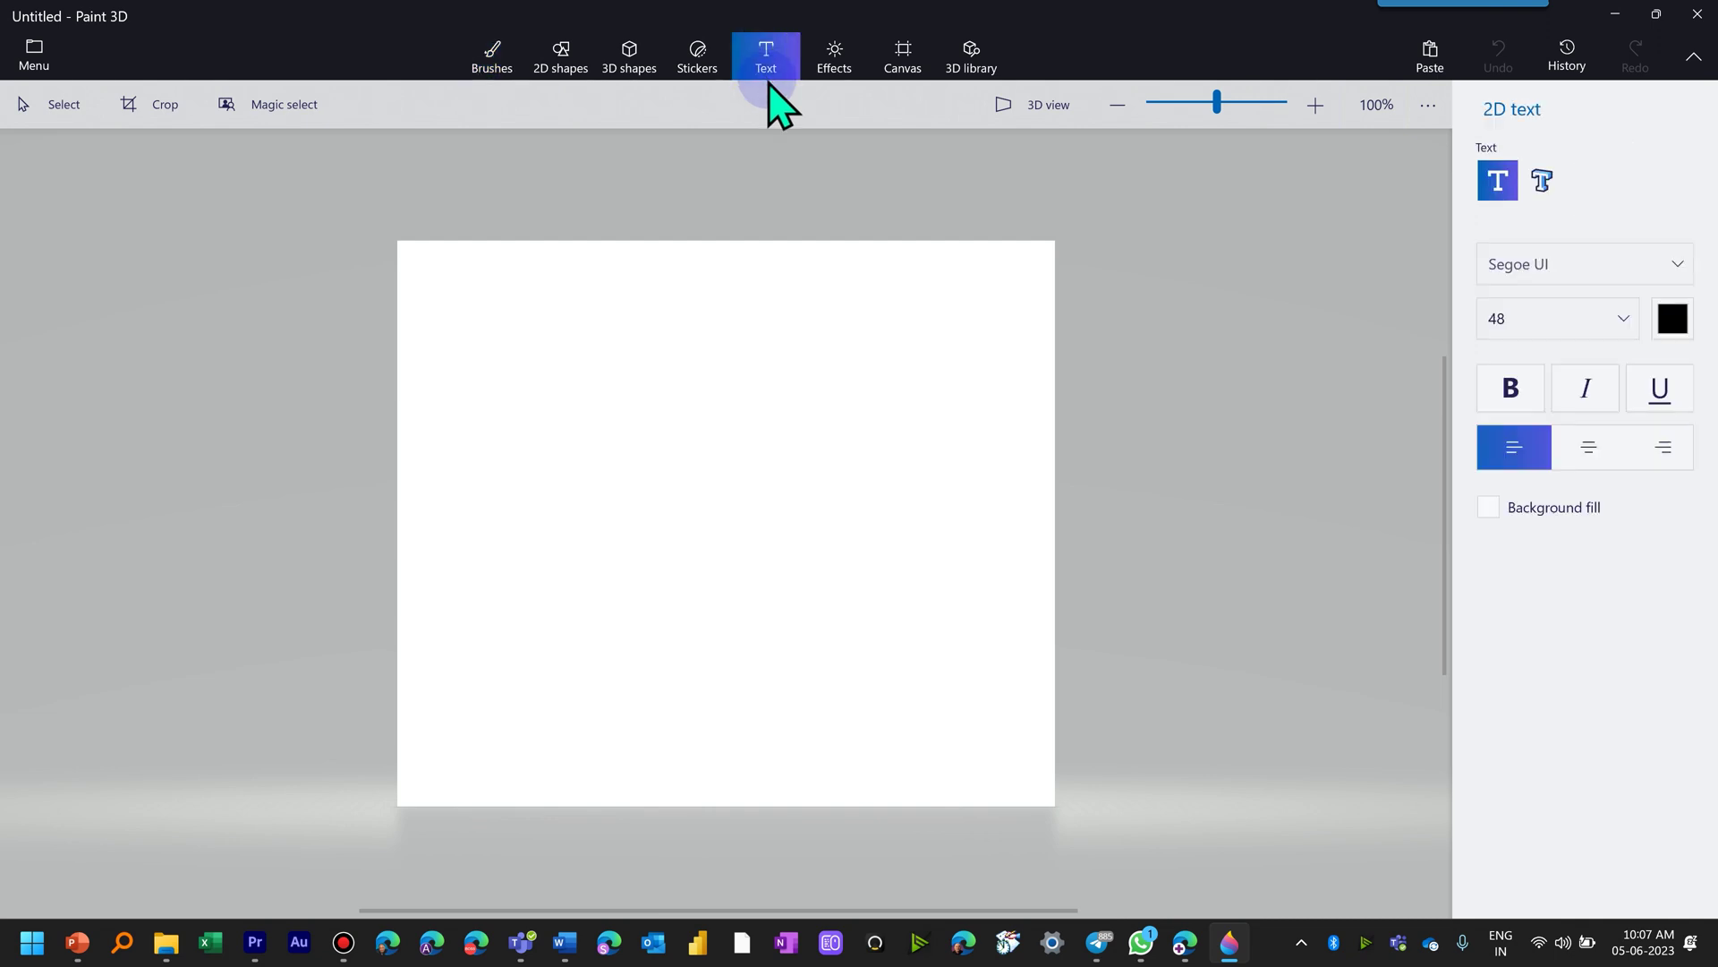
click(1540, 179)
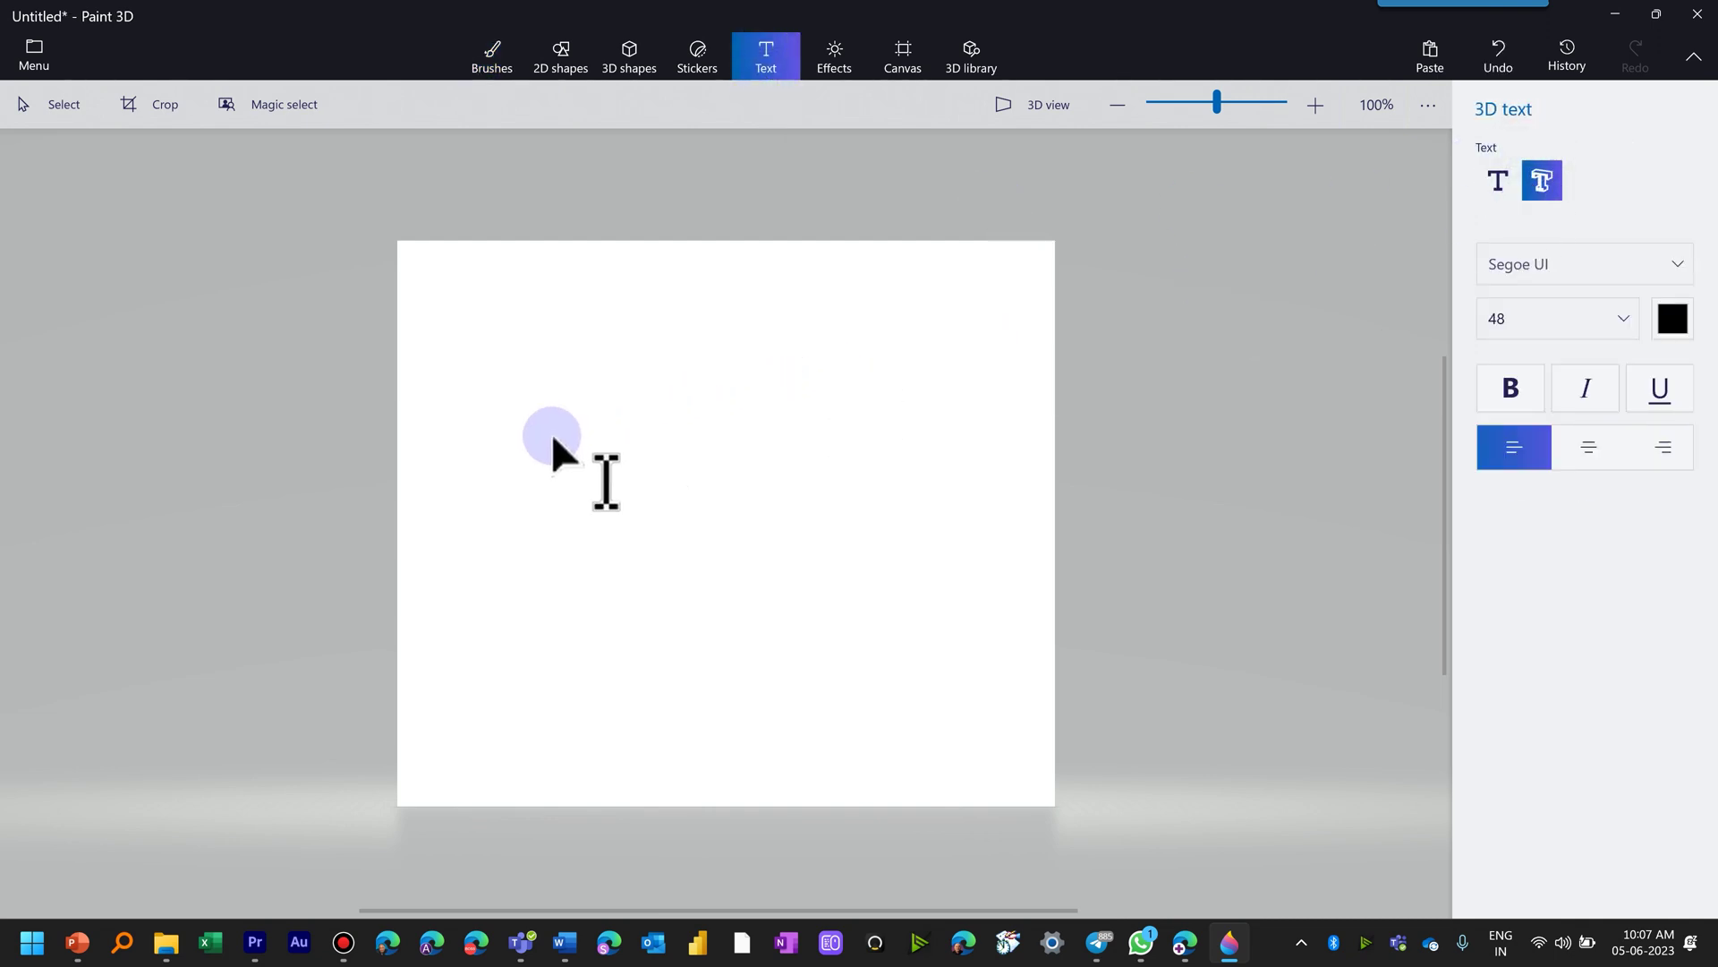
drag(552, 433, 1049, 439)
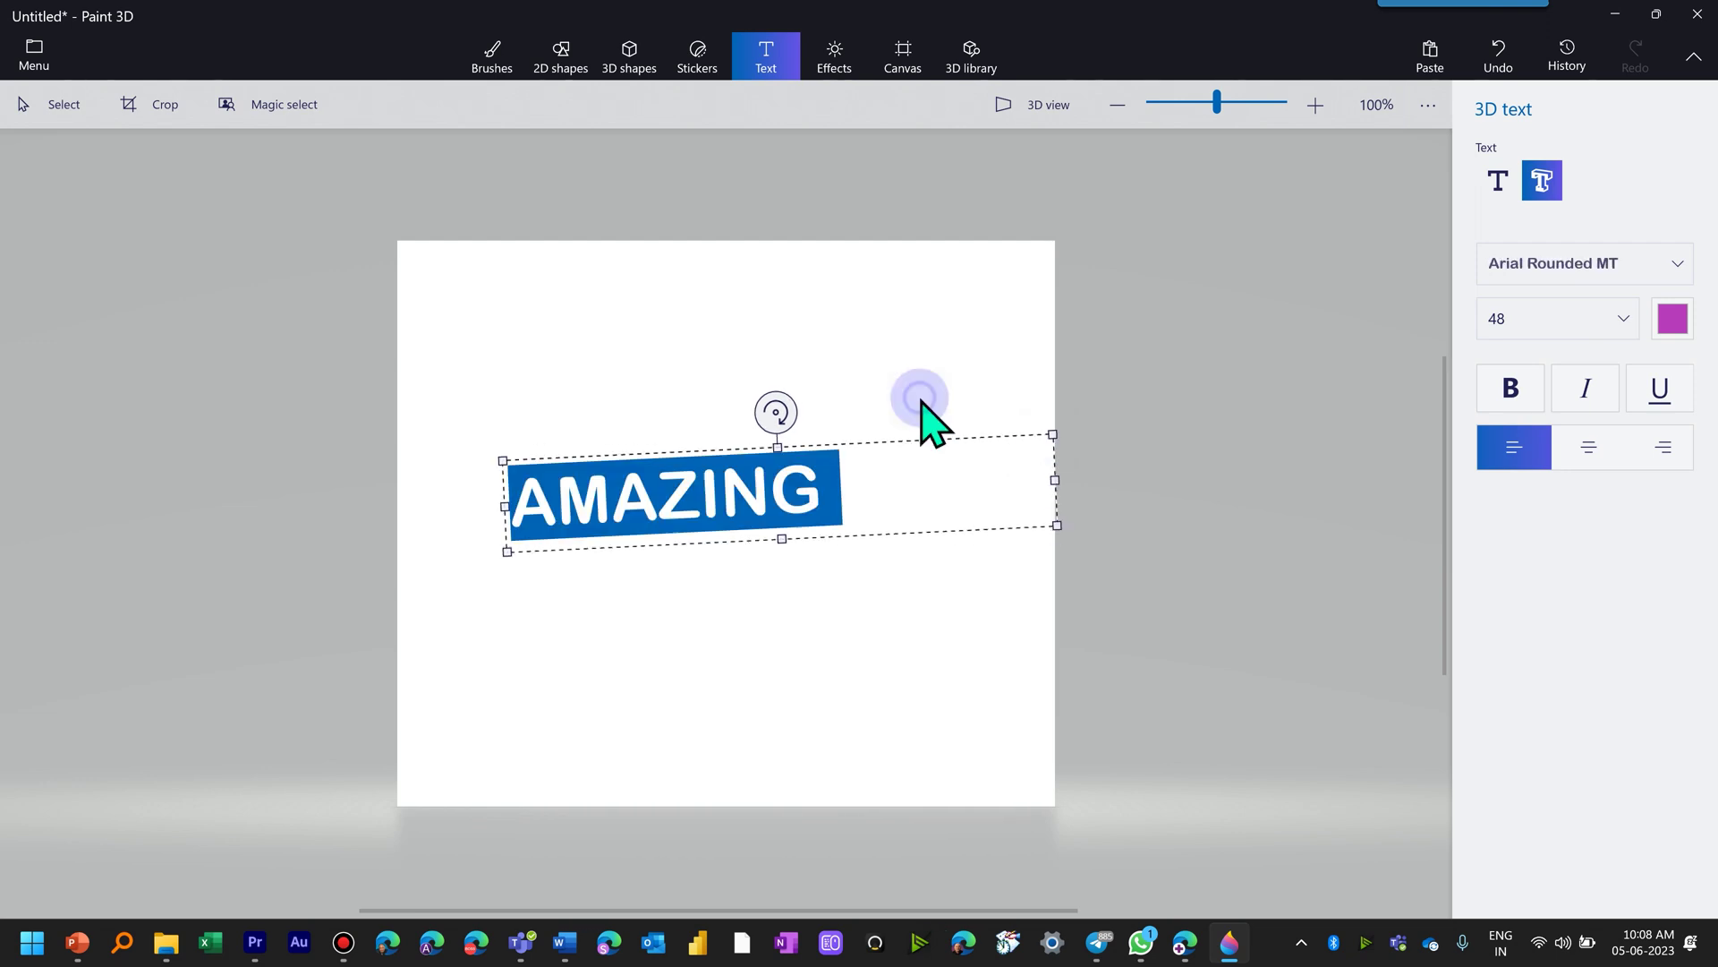
click(921, 415)
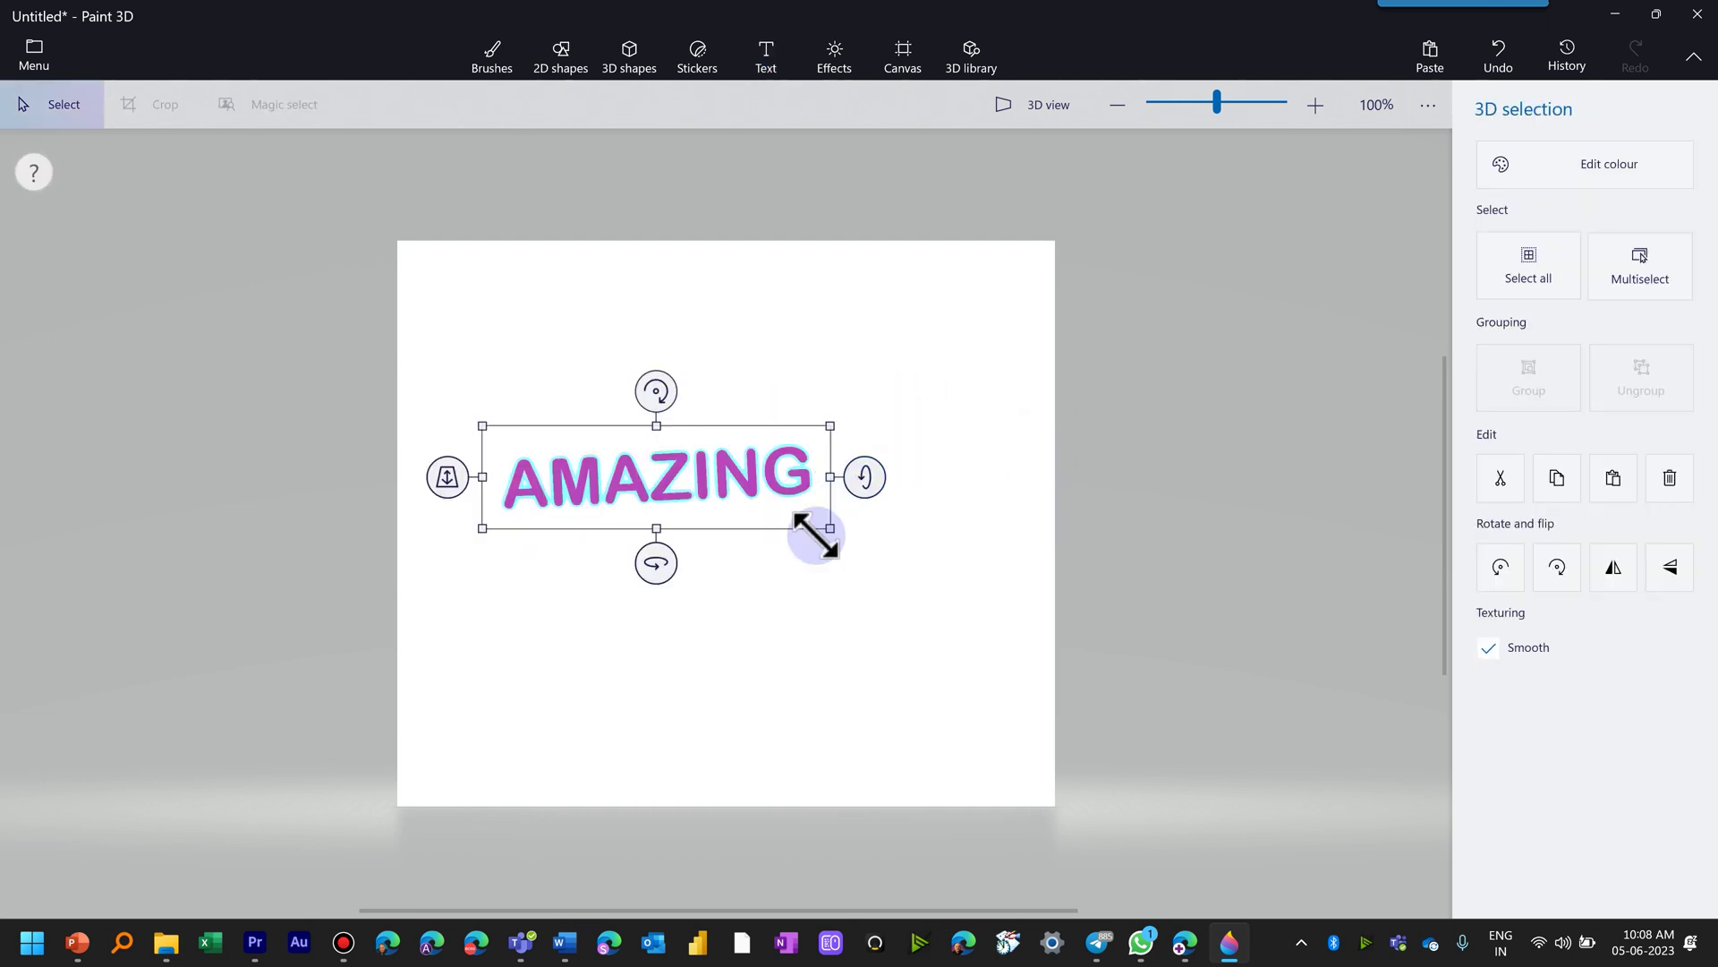
drag(829, 528, 1033, 569)
click(1004, 305)
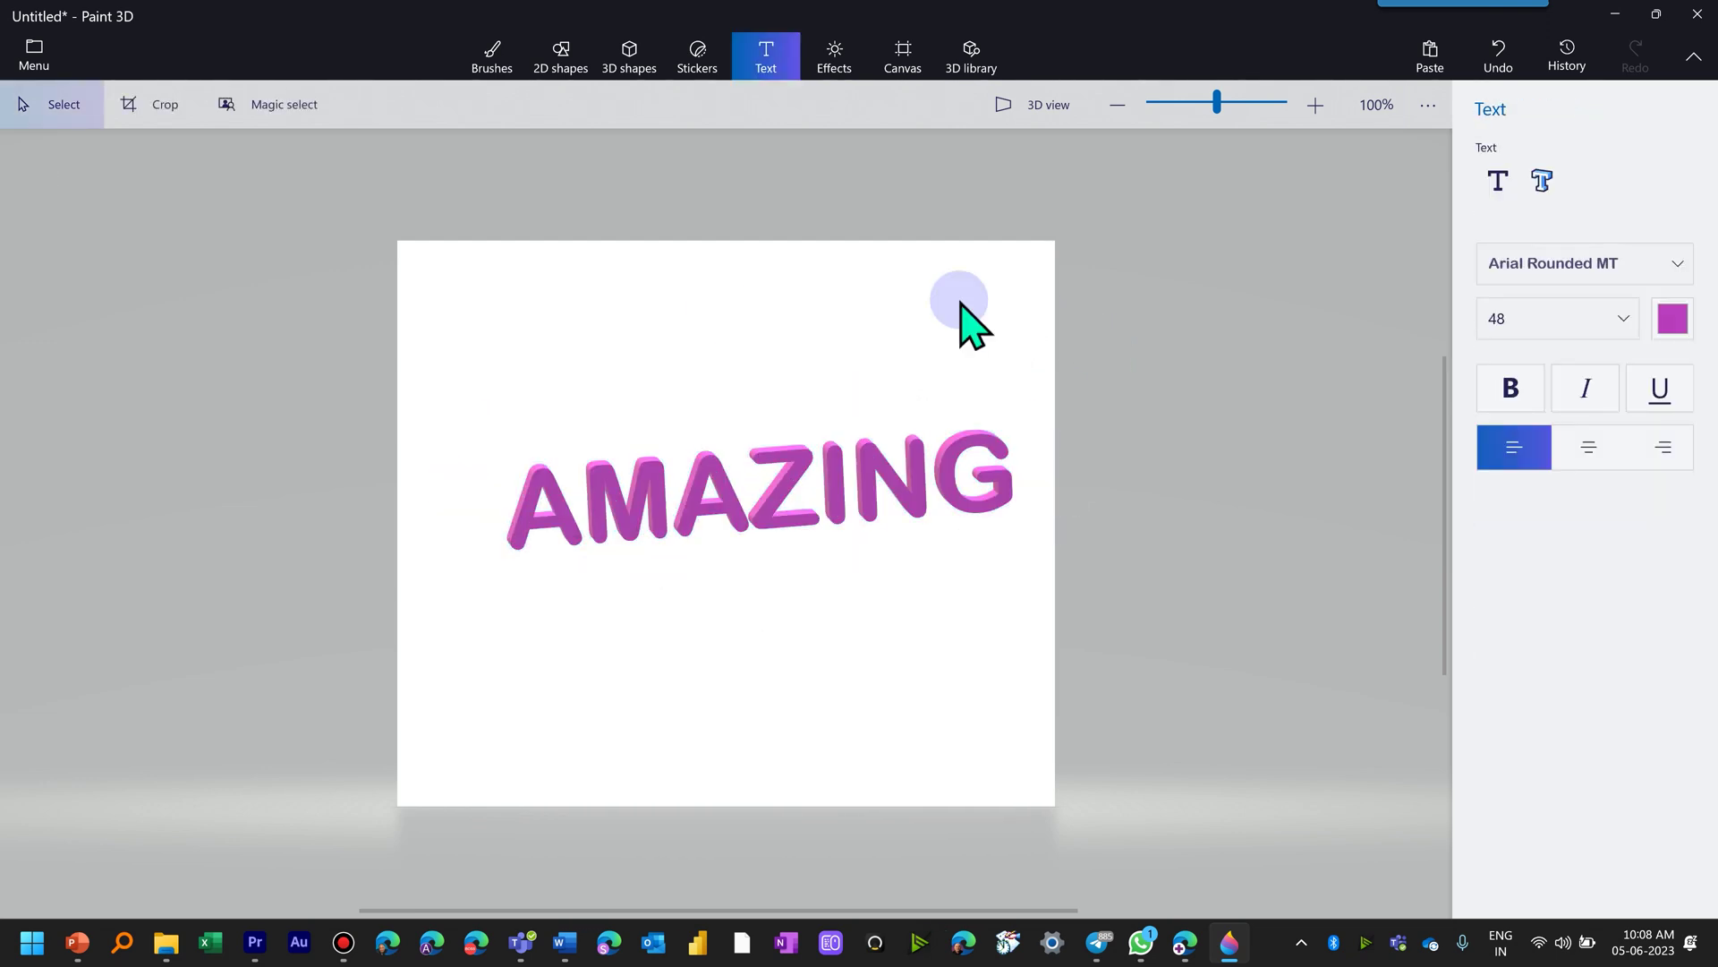
click(915, 67)
Hide the canvas and save the artwork as a Paint 3D project named 'Demo'.
click(1510, 173)
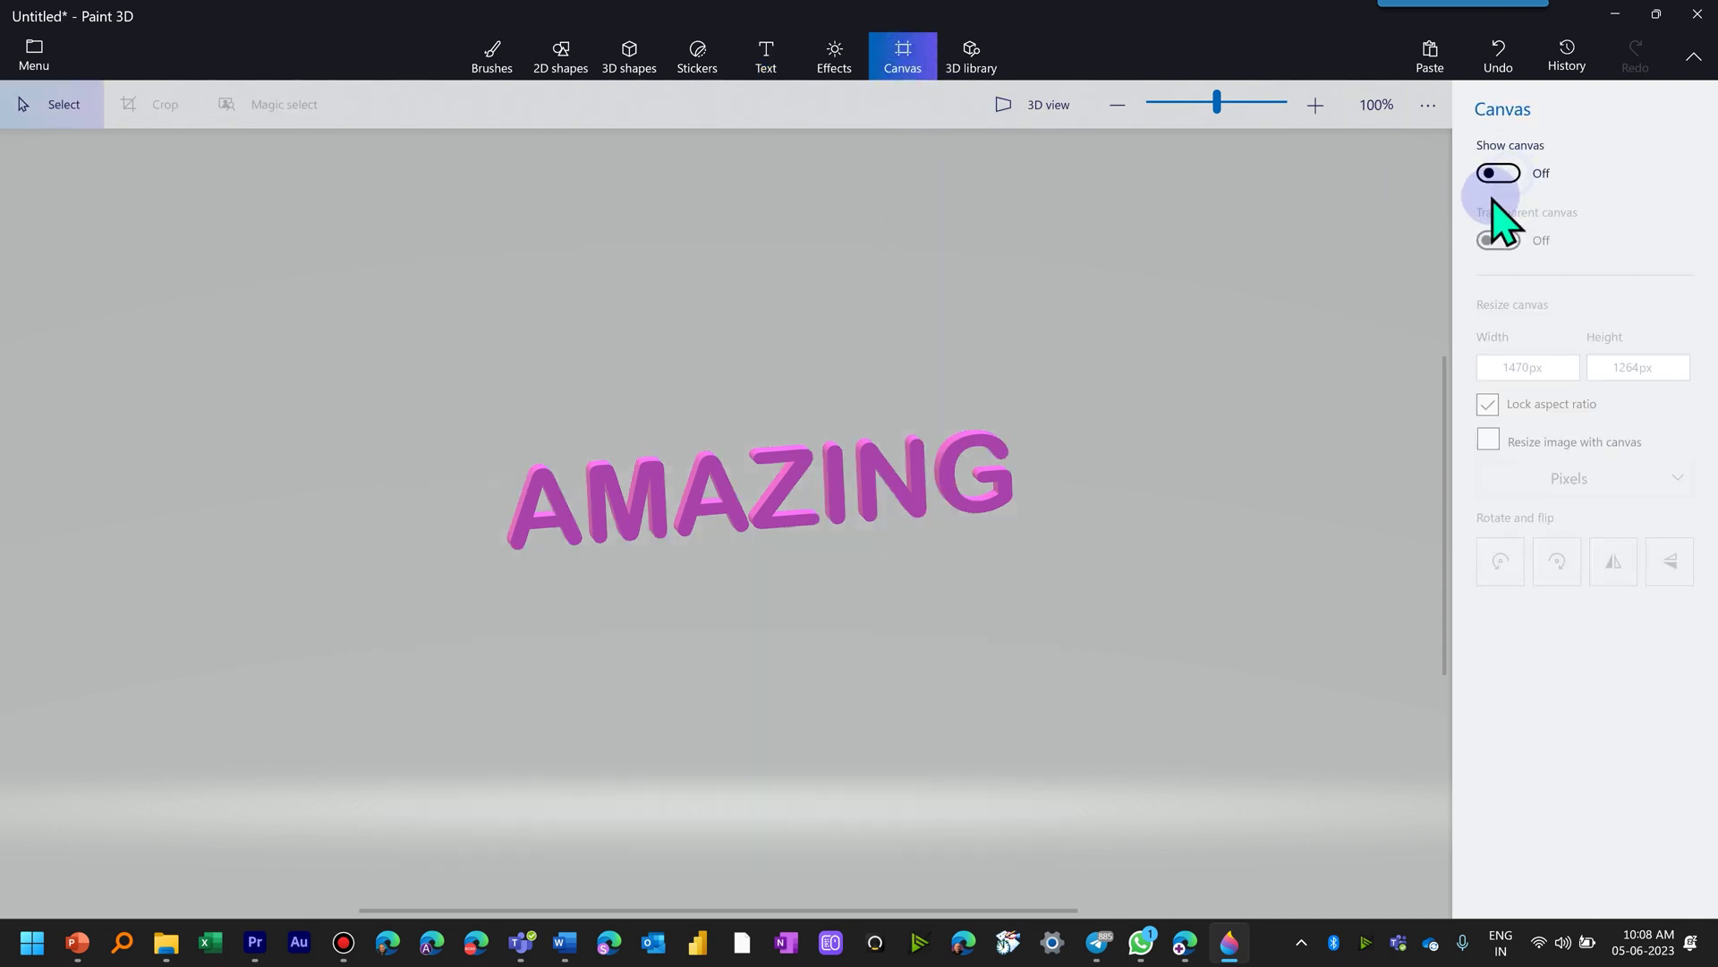
click(27, 67)
click(124, 309)
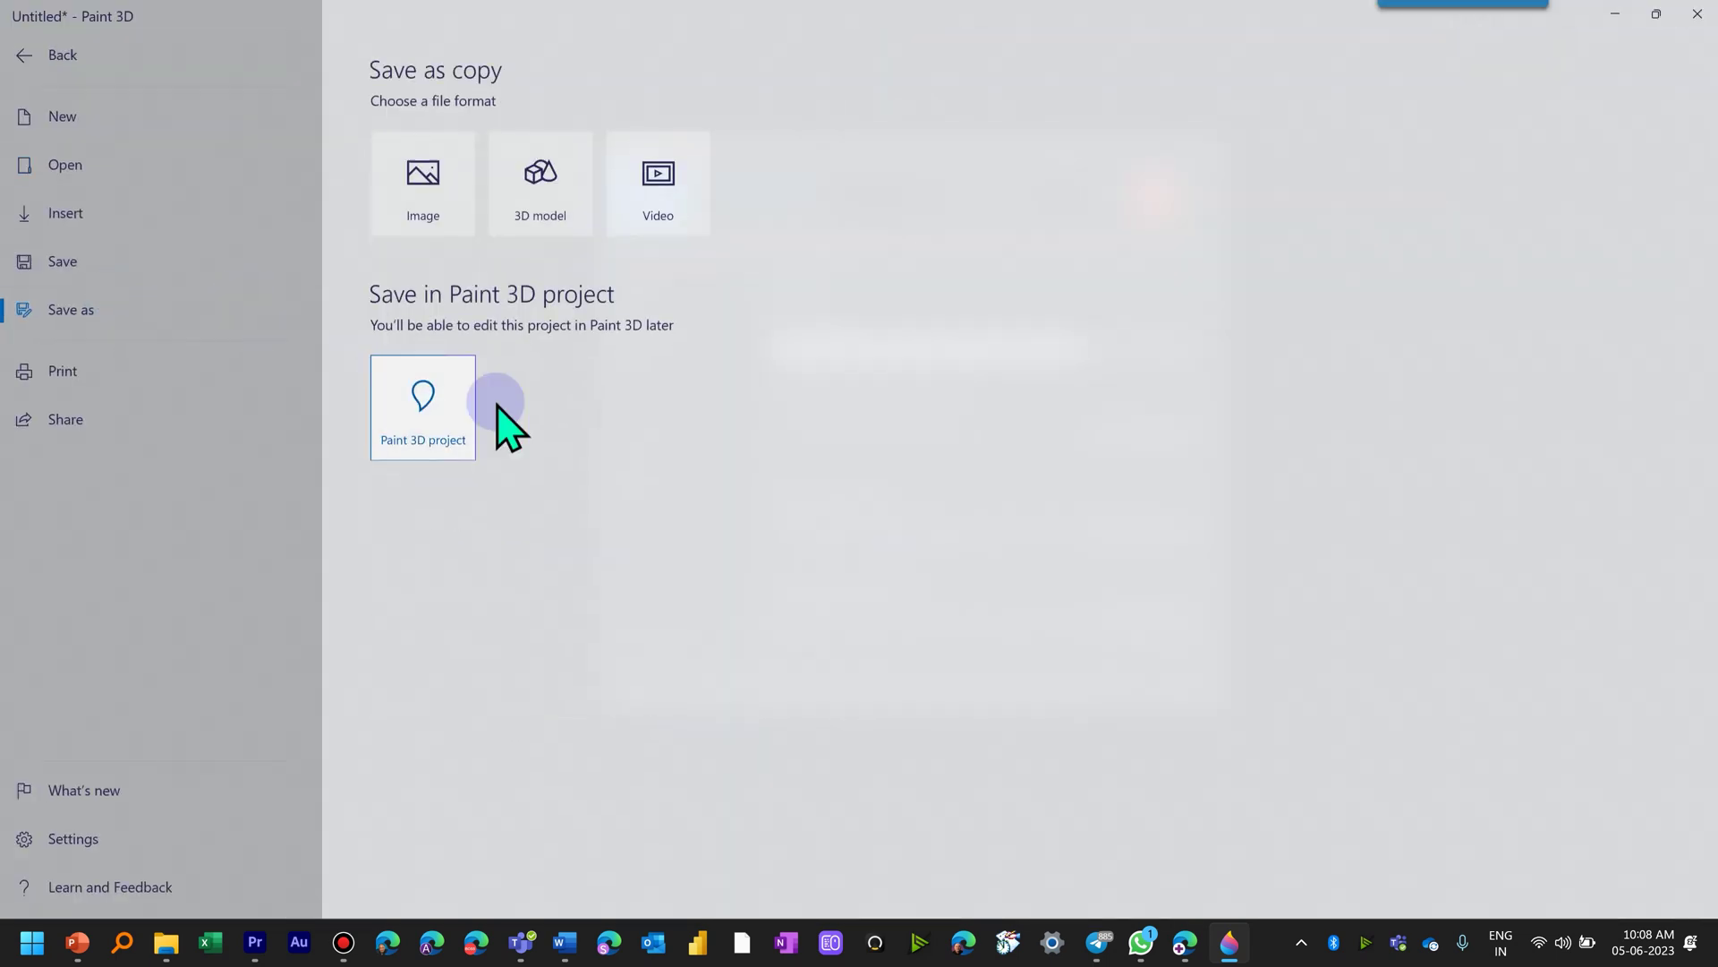
click(415, 438)
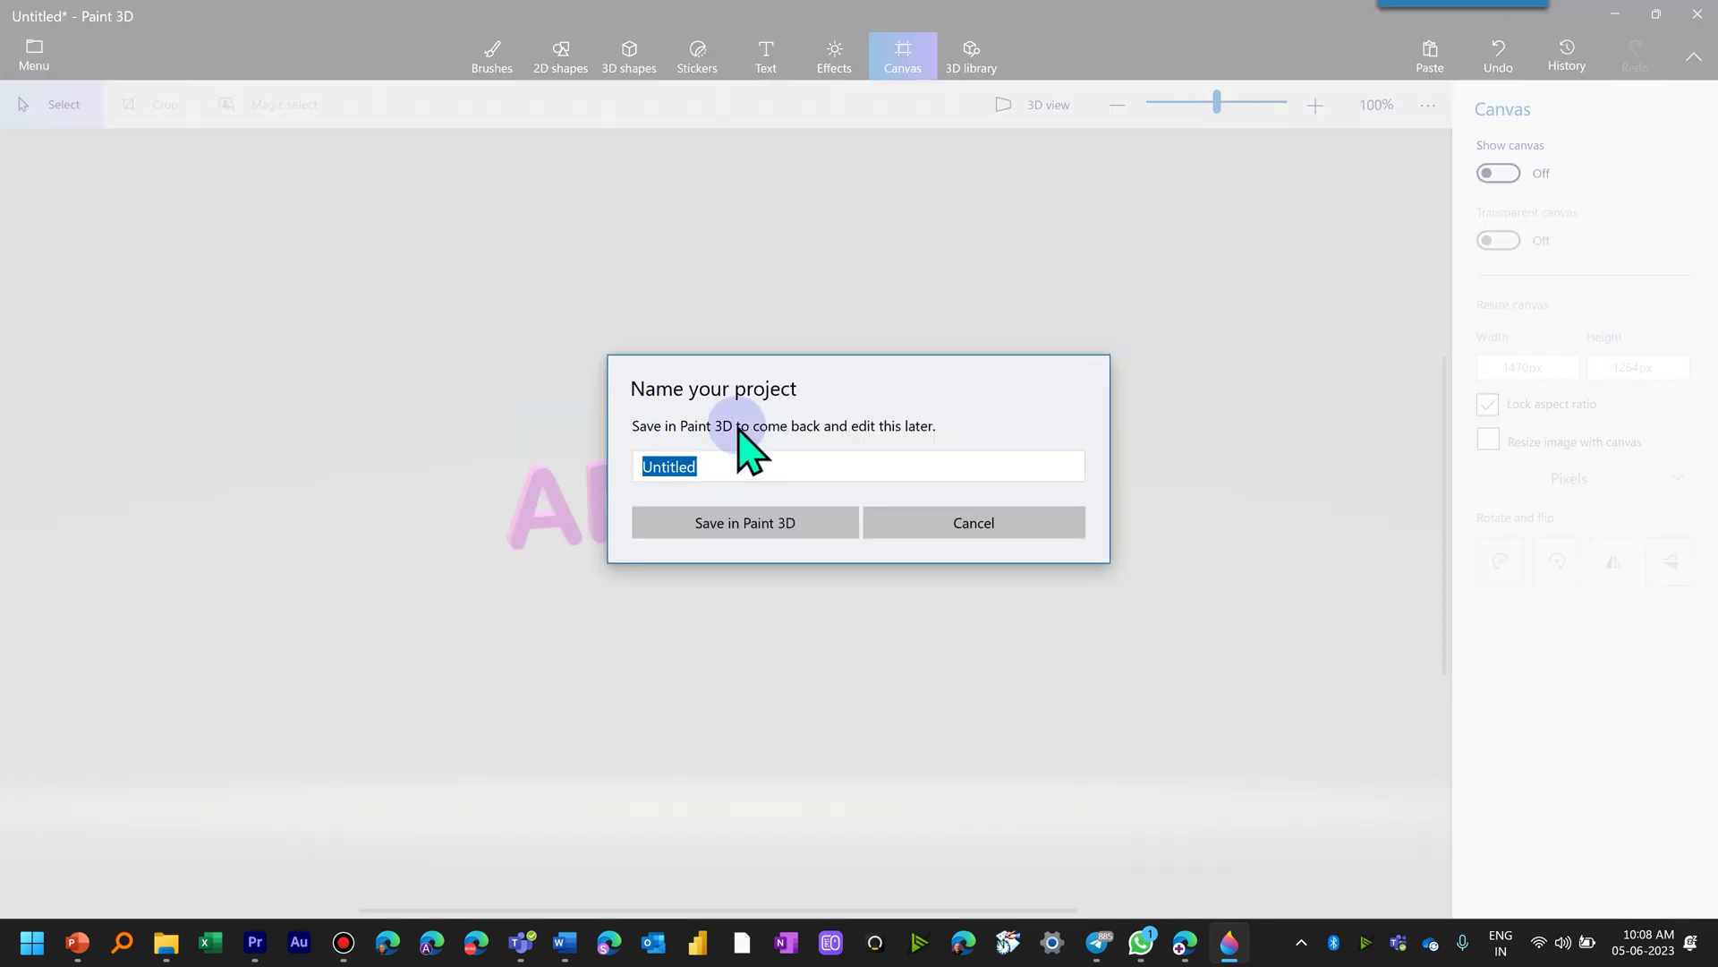
text(Demo)
key(Return)
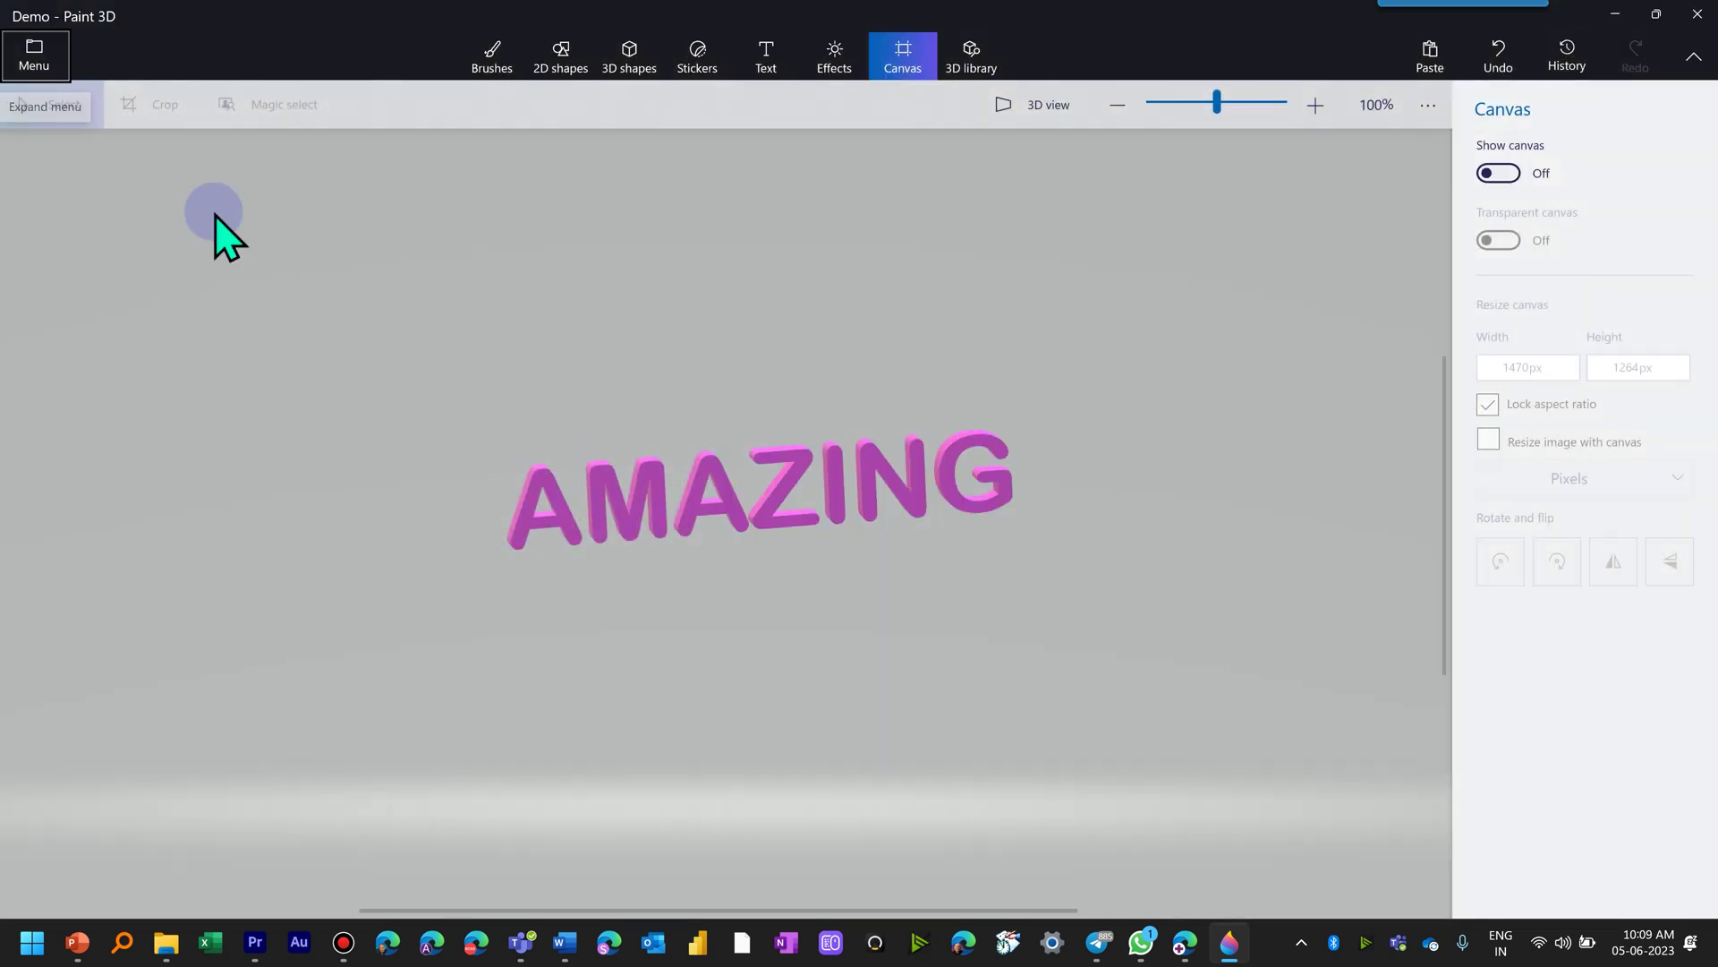
Save the artwork as a 3D model file Demo.glb.
click(40, 60)
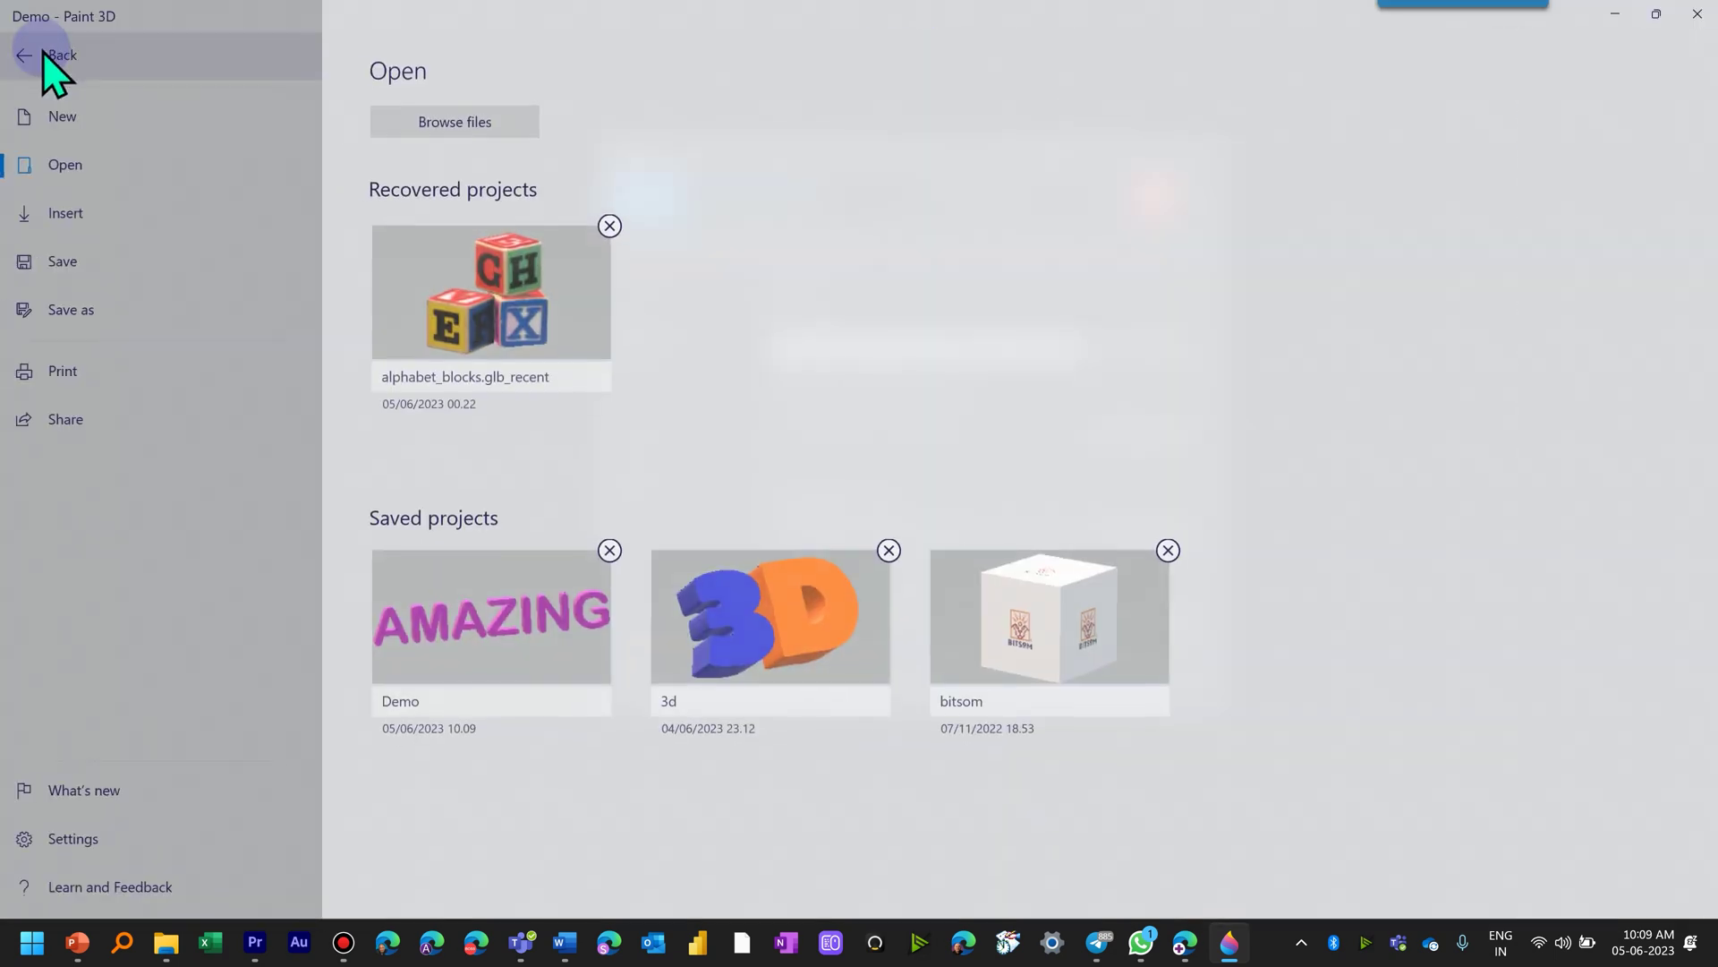
click(71, 308)
click(539, 215)
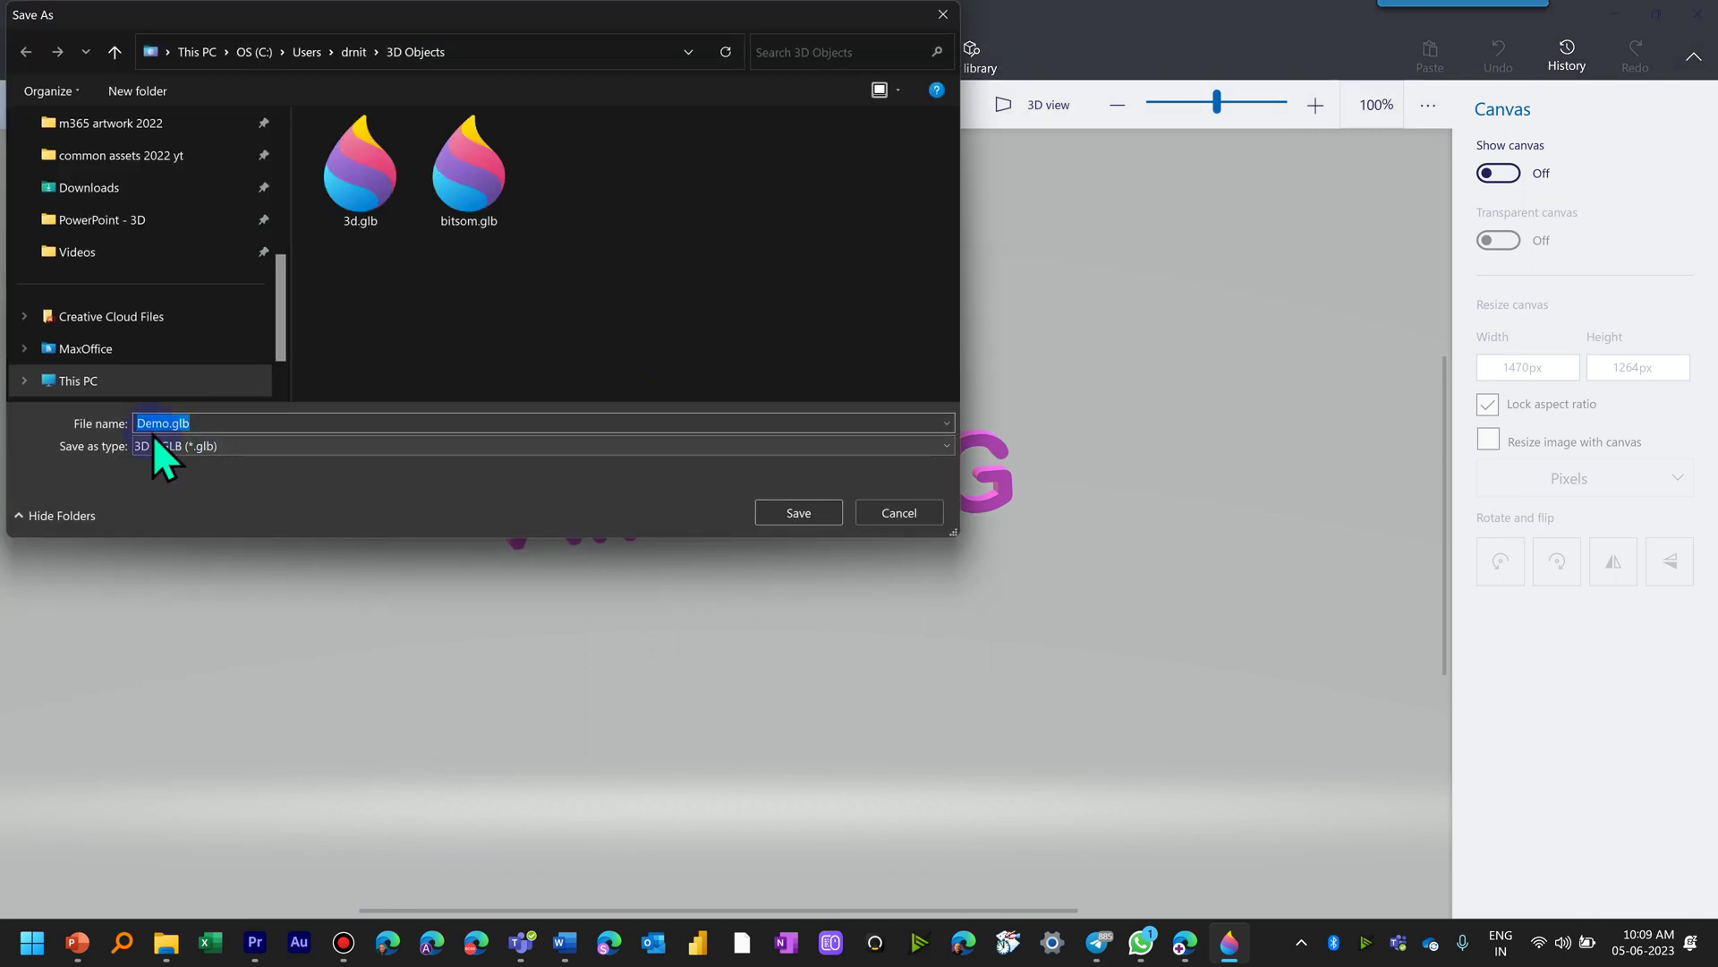
click(757, 525)
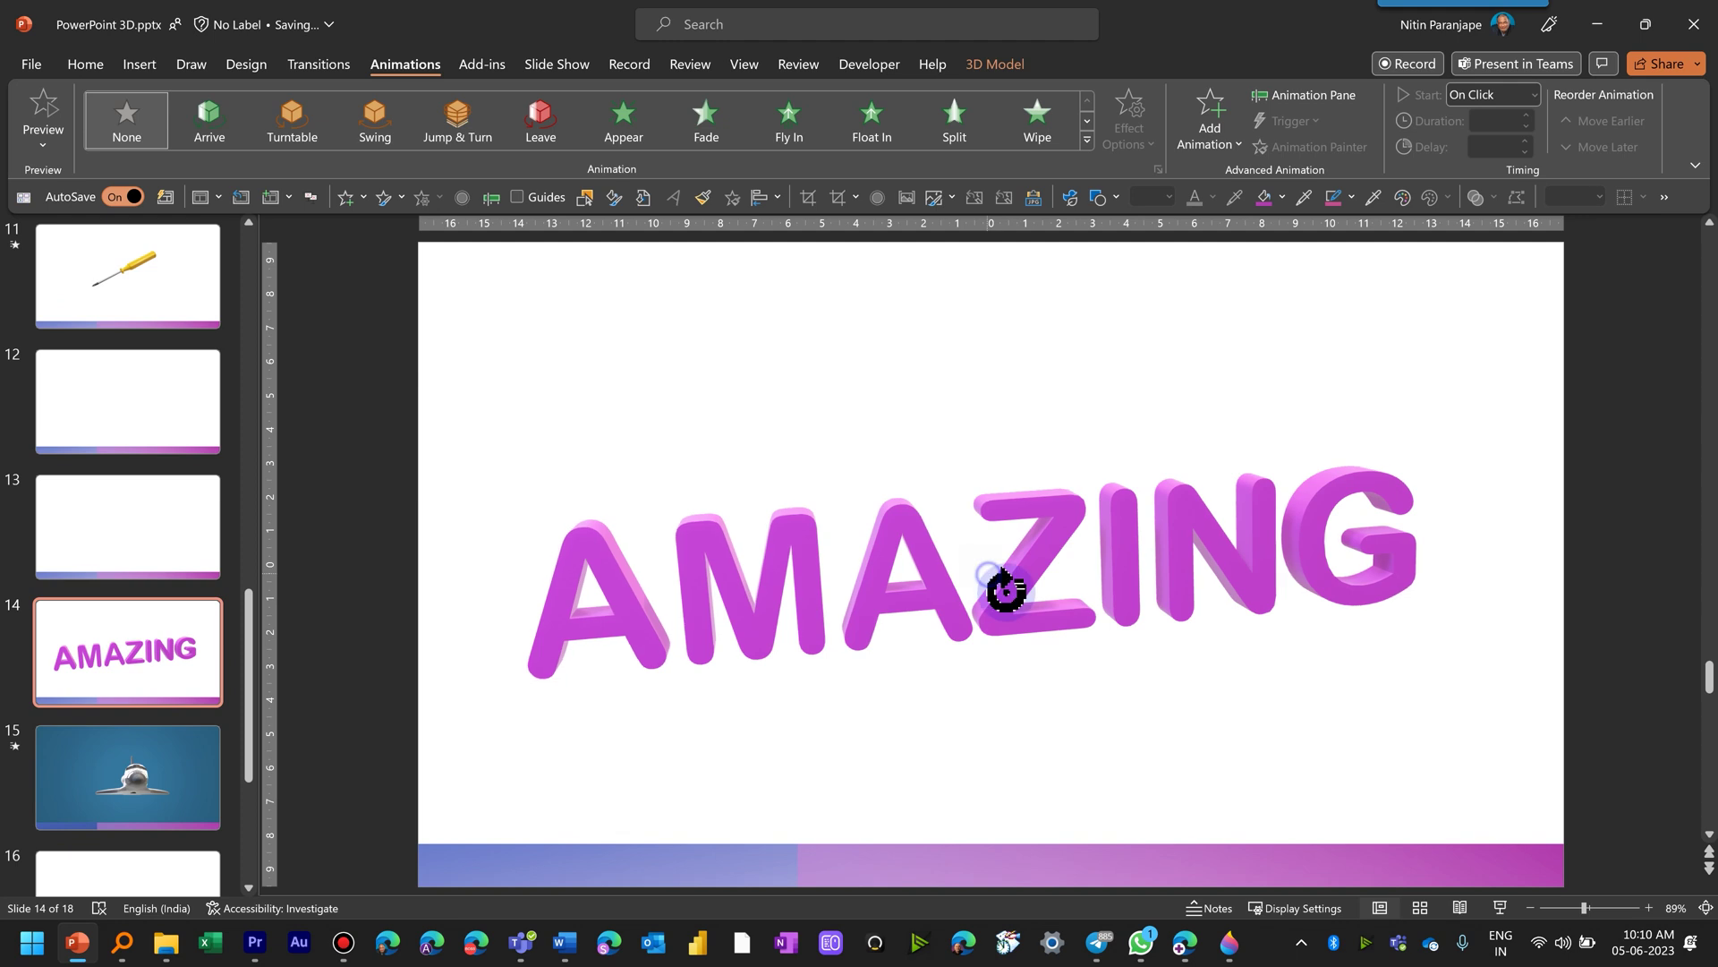
Turn the AMAZING model to a new angle, then select the 3D question mark.
drag(1006, 591, 921, 644)
click(886, 778)
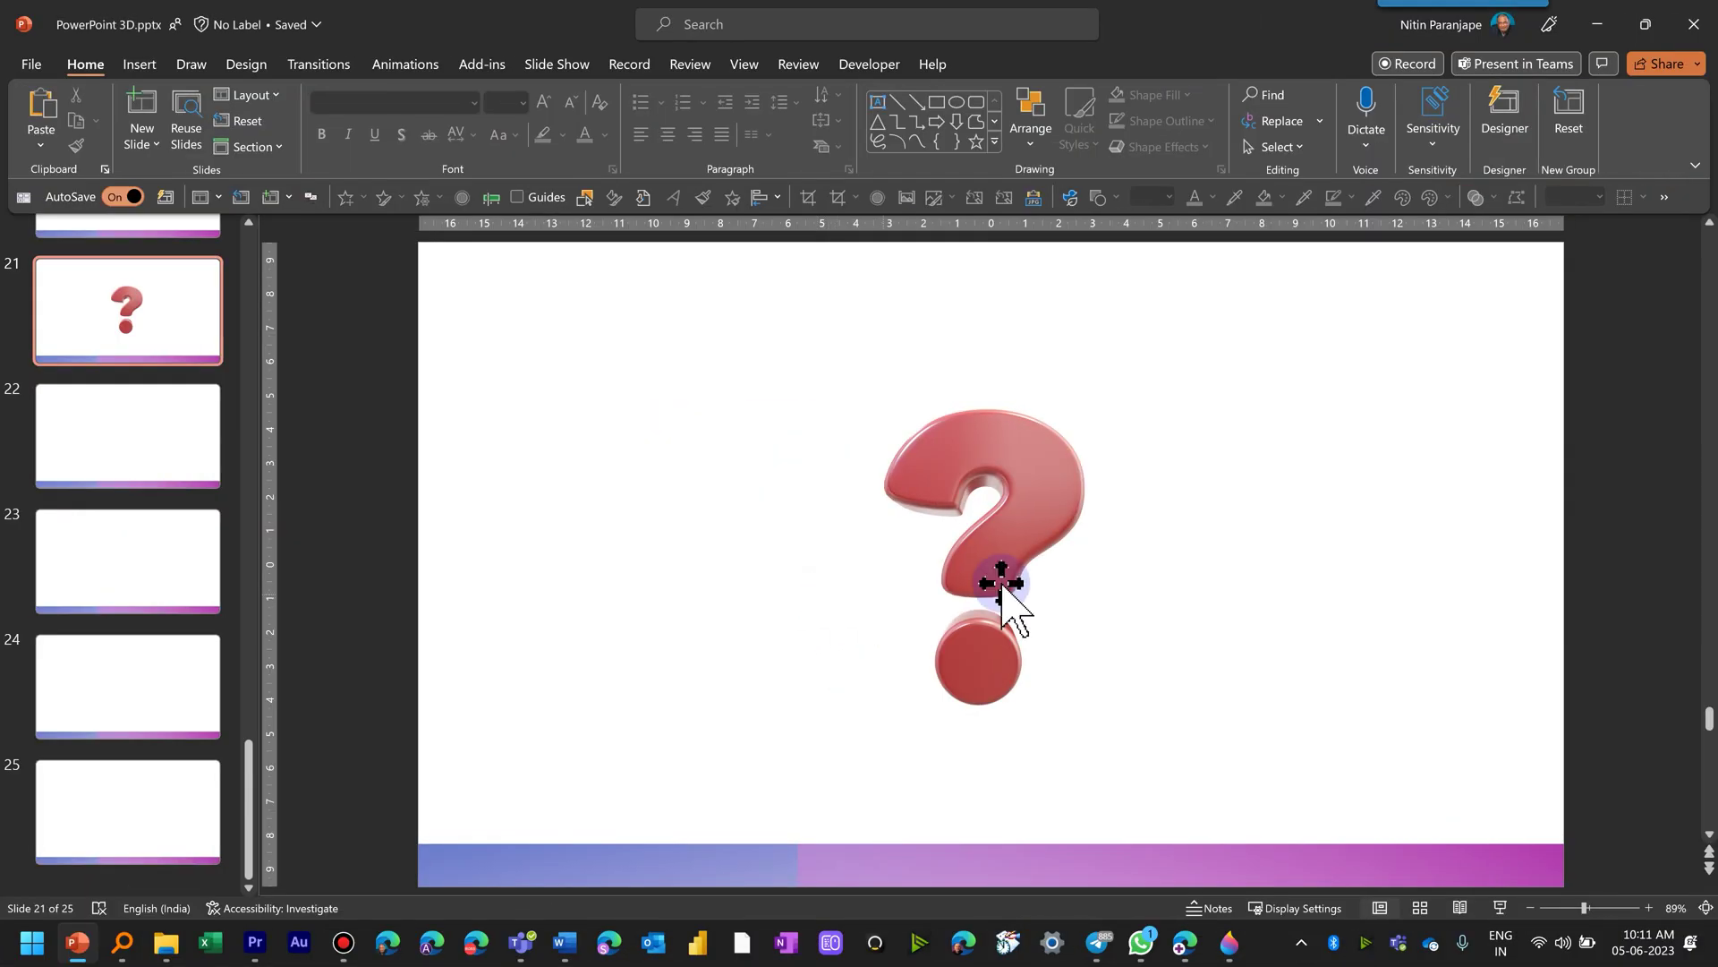
click(1036, 447)
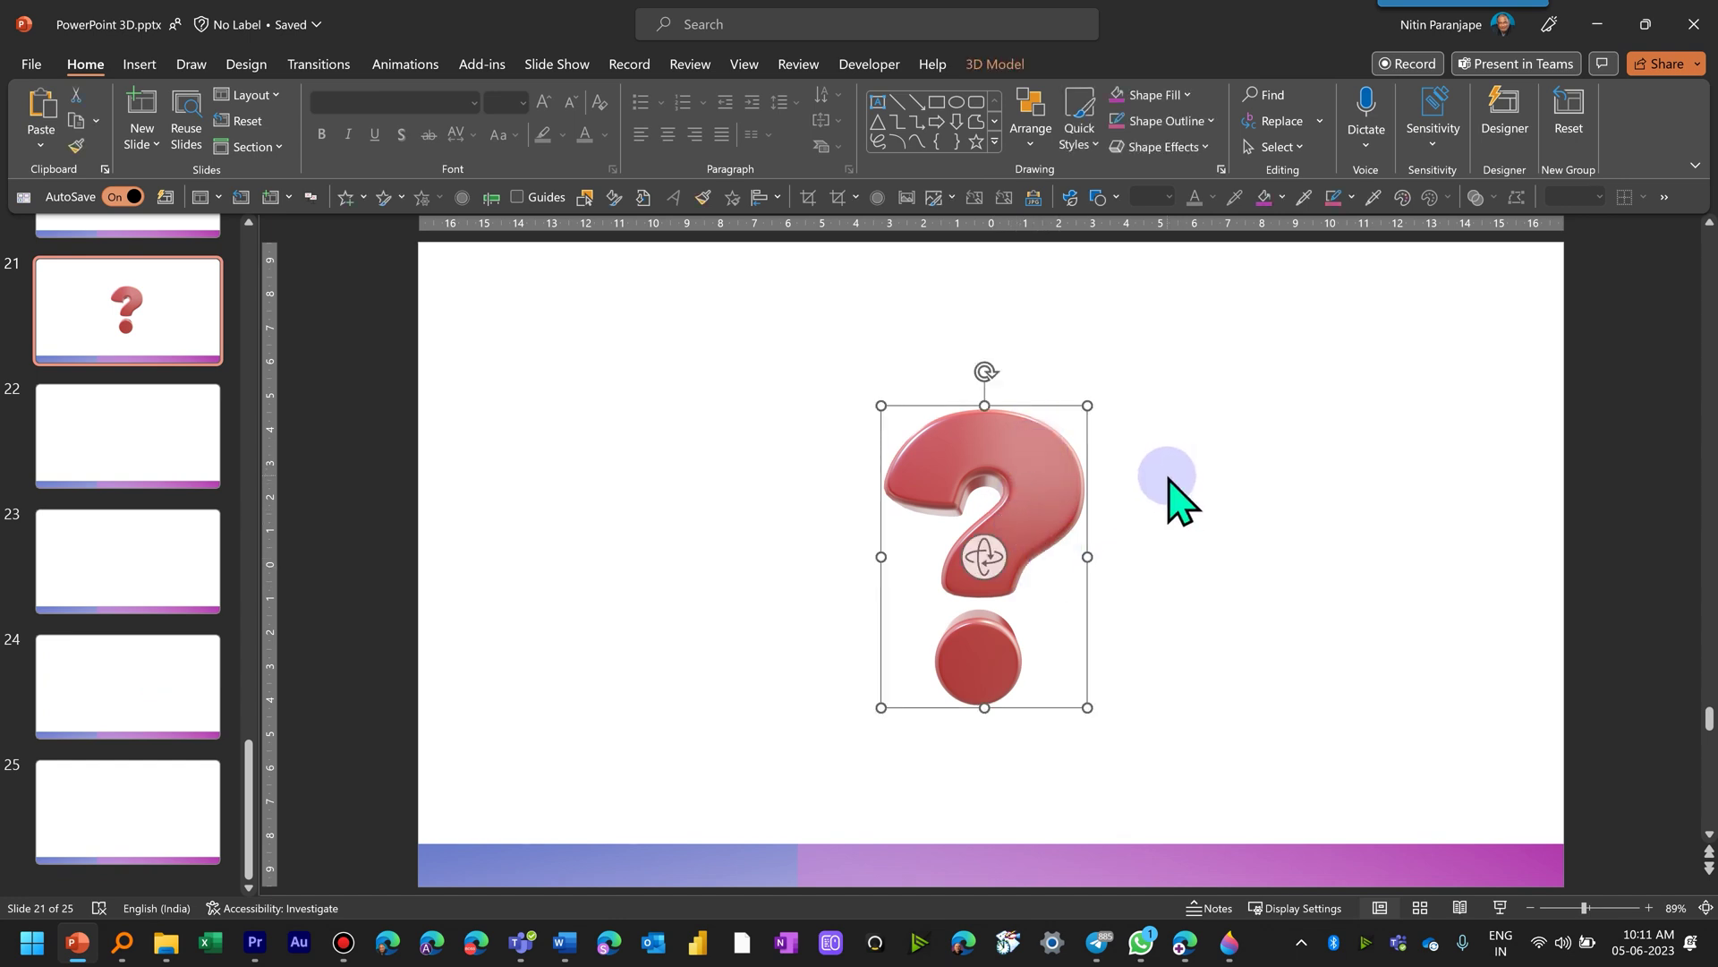
click(400, 61)
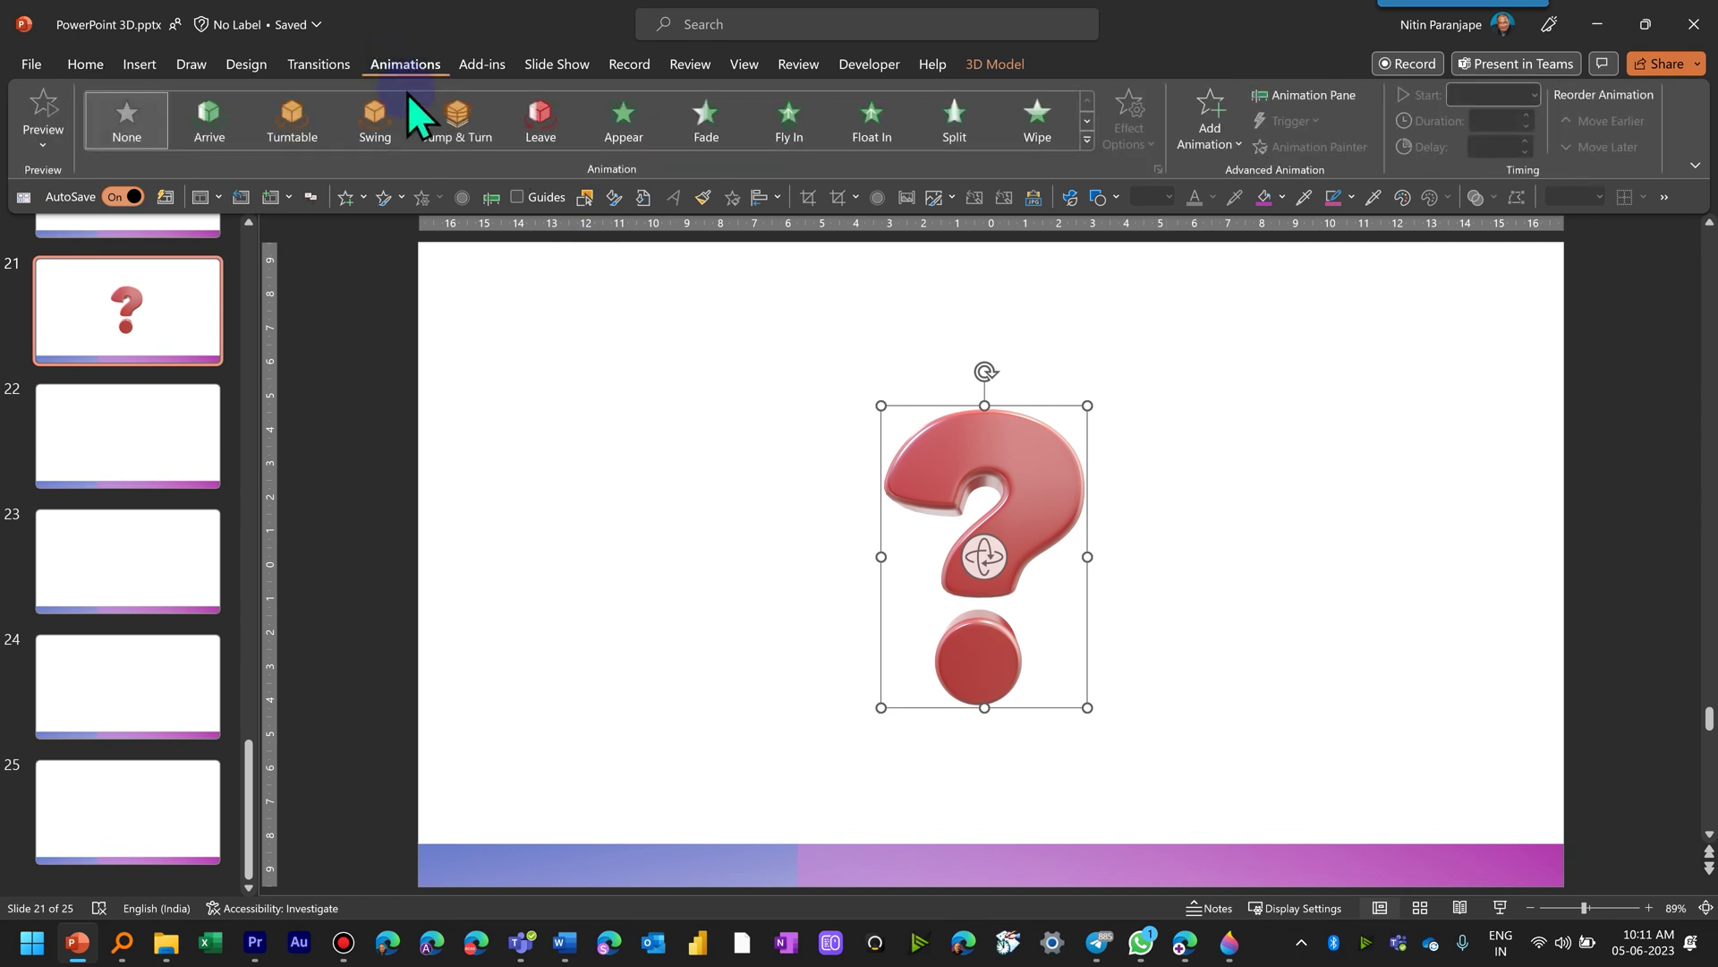
Tip the question mark forward onto its edge and shrink it.
drag(985, 557, 1025, 947)
drag(1101, 623, 1057, 599)
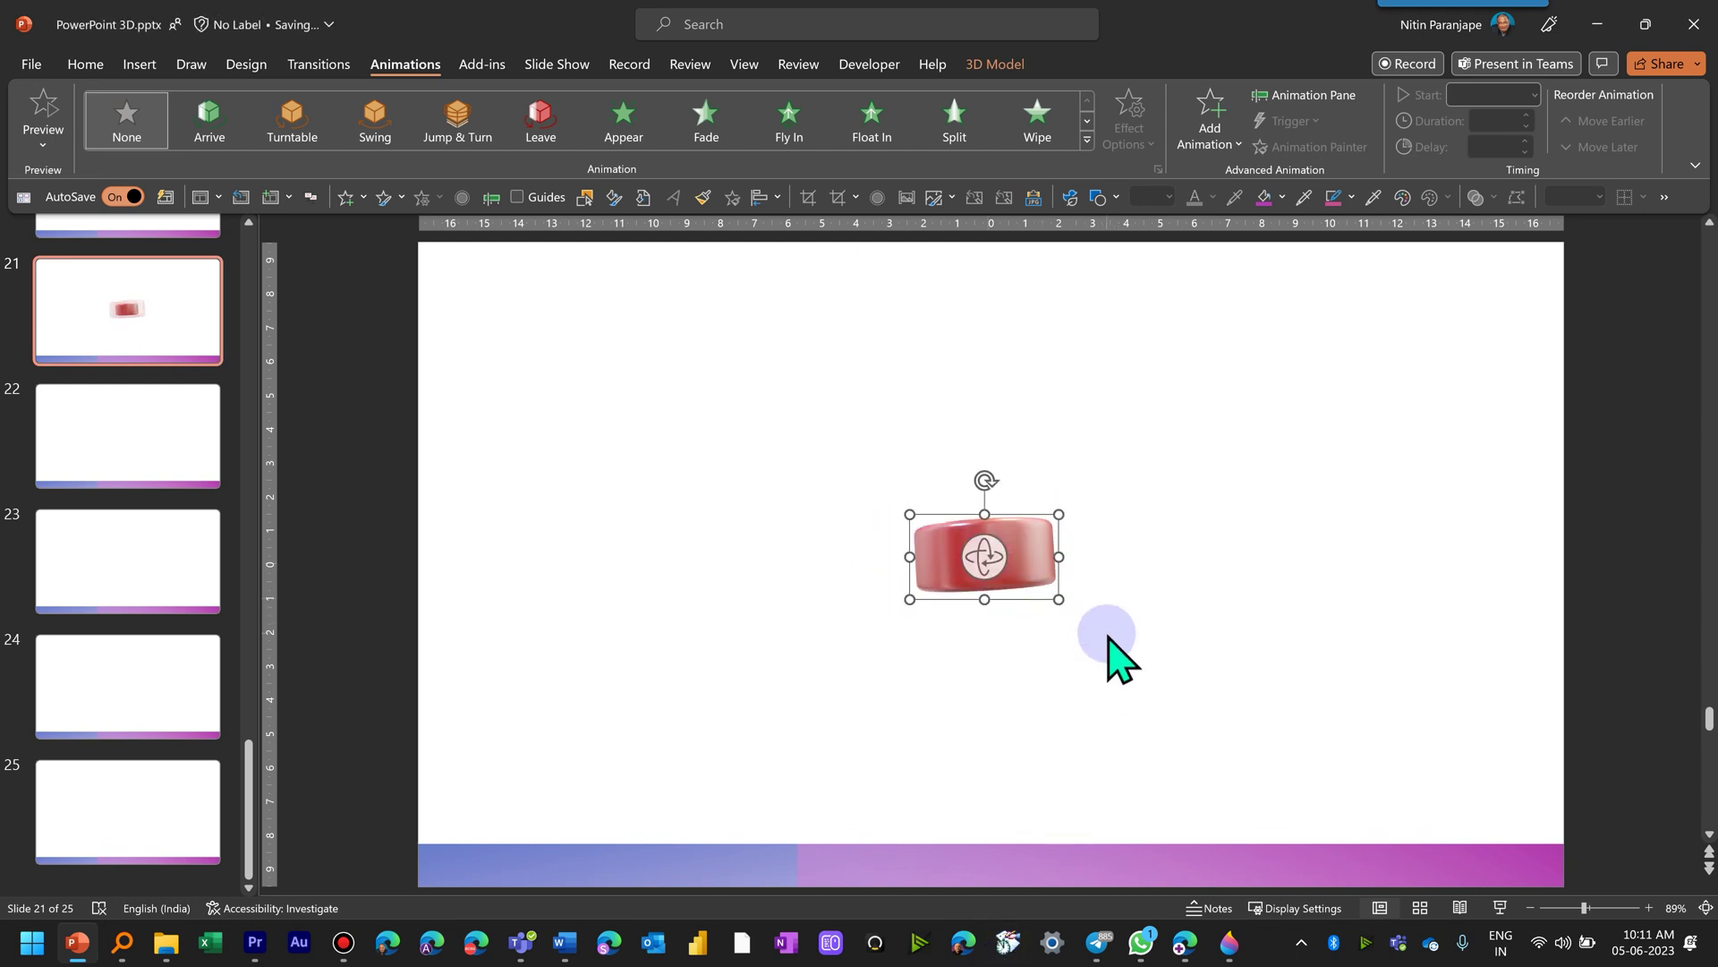
click(119, 299)
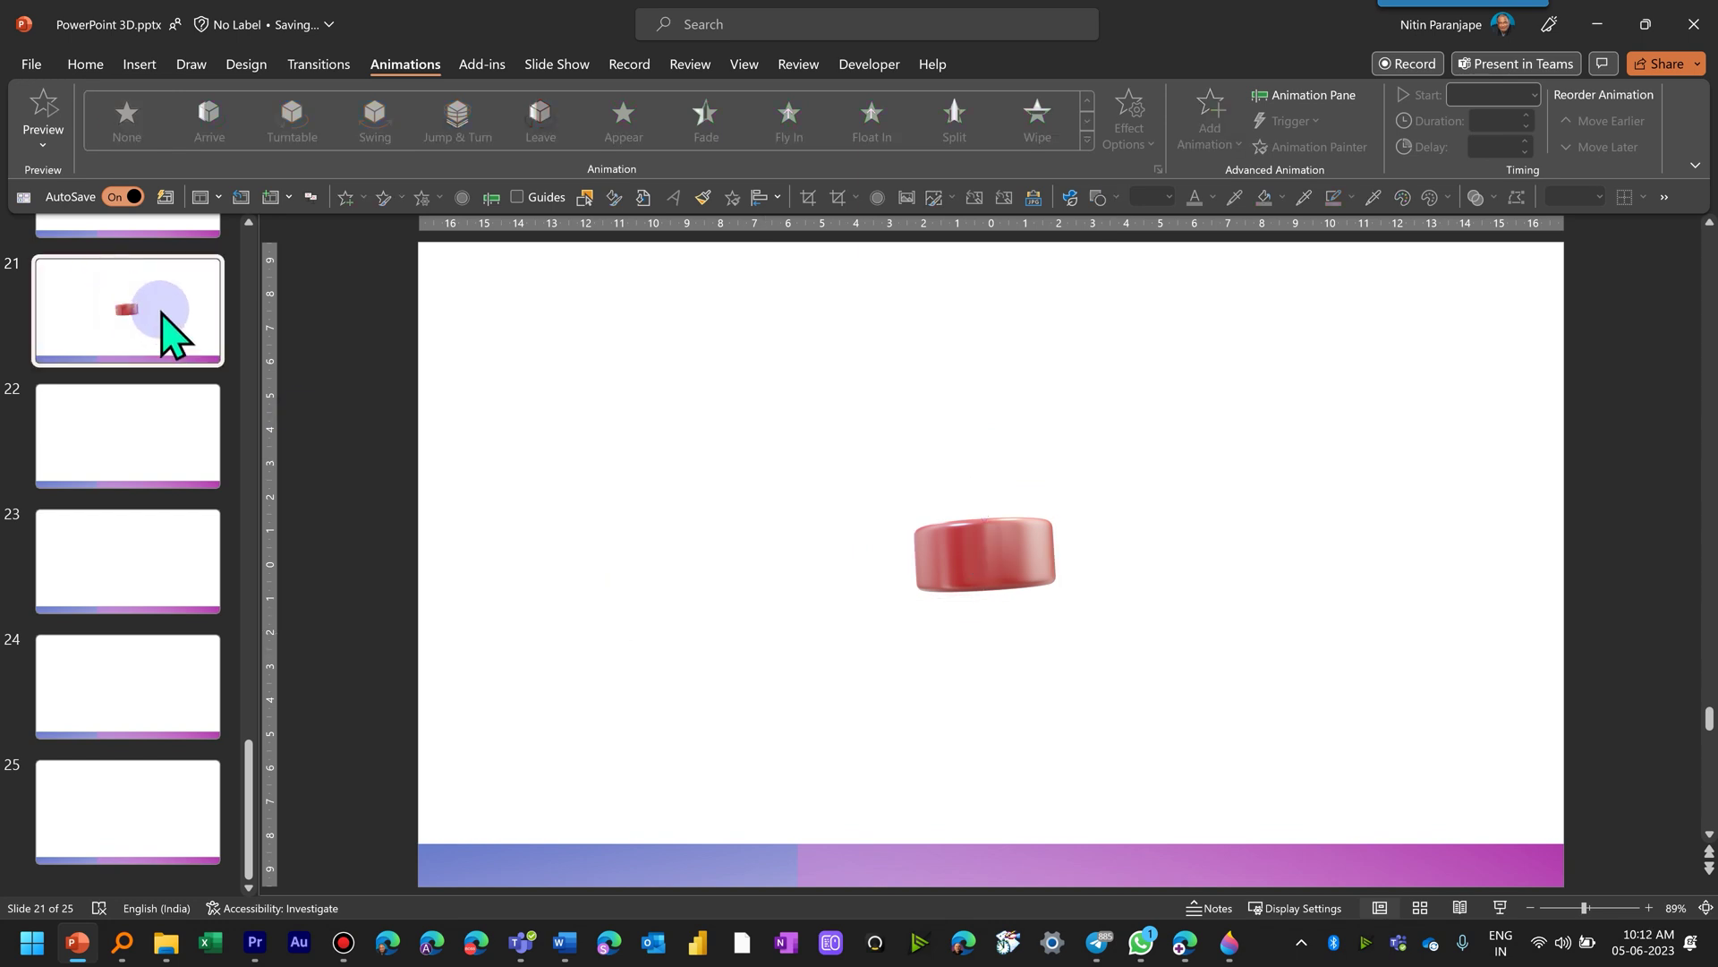
Duplicate slide 21 as slide 22, tilting the model up into an enlarged question mark.
key(ctrl+d)
click(161, 447)
click(1067, 548)
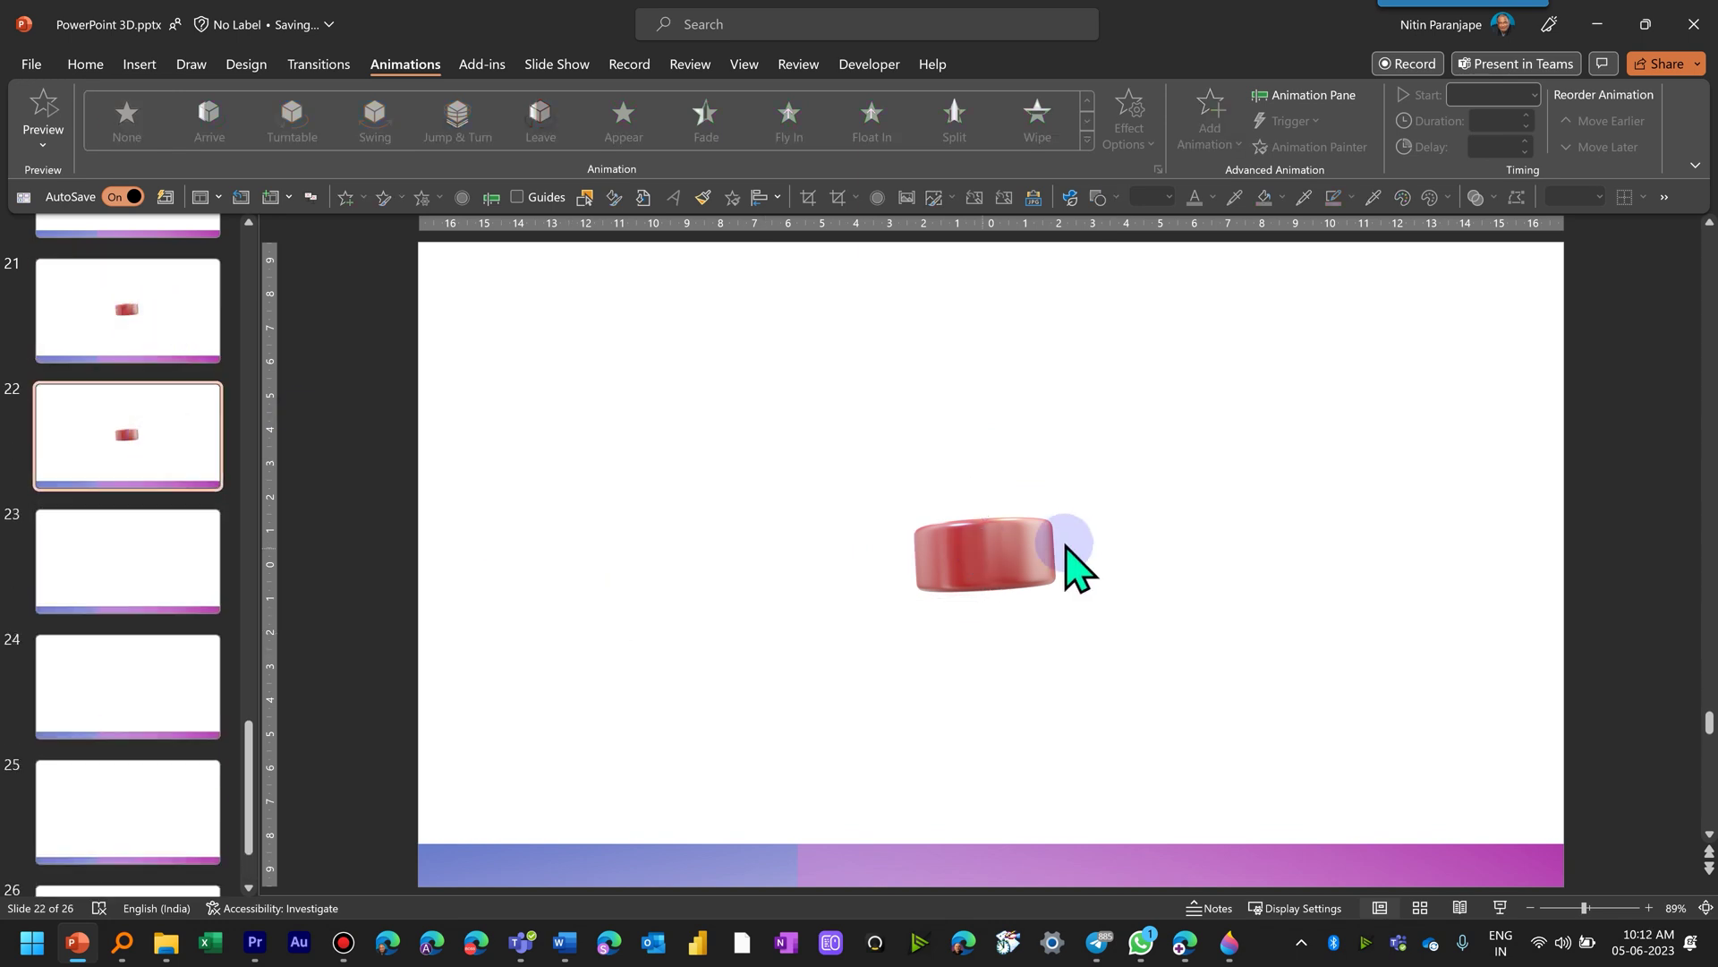
click(1036, 545)
drag(982, 560, 994, 417)
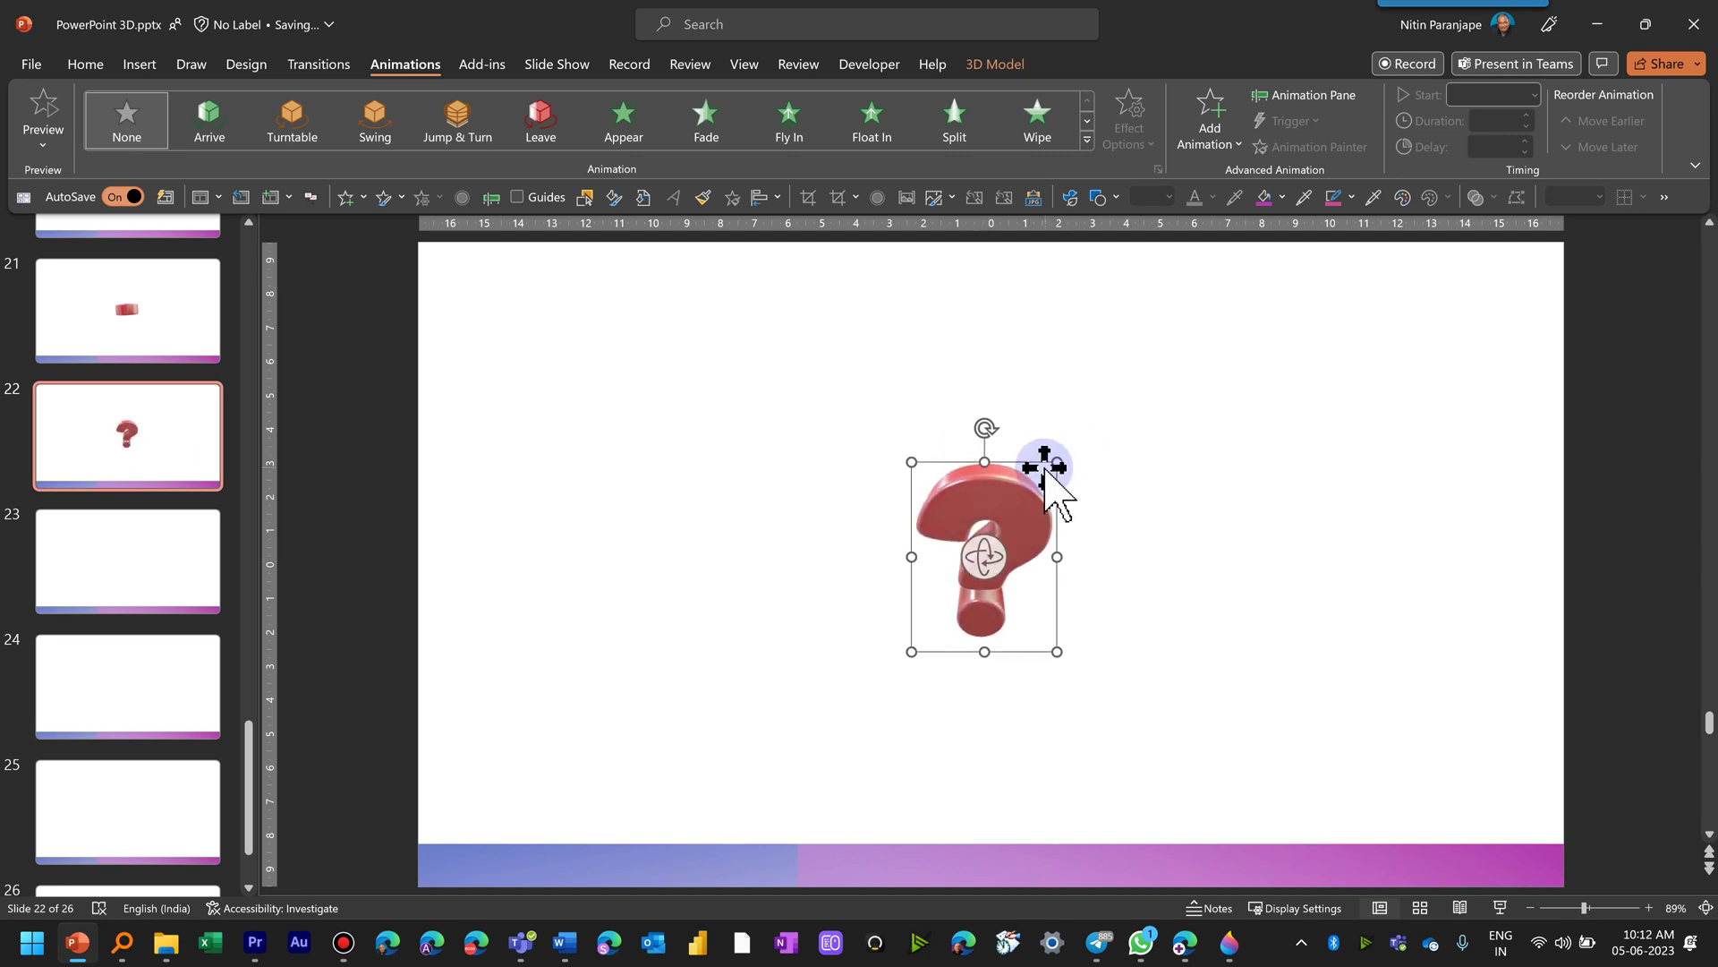
drag(1054, 465, 1170, 433)
Duplicate slide 22 as slide 23, enlarge the question mark upright, and preview it.
click(132, 467)
key(ctrl+d)
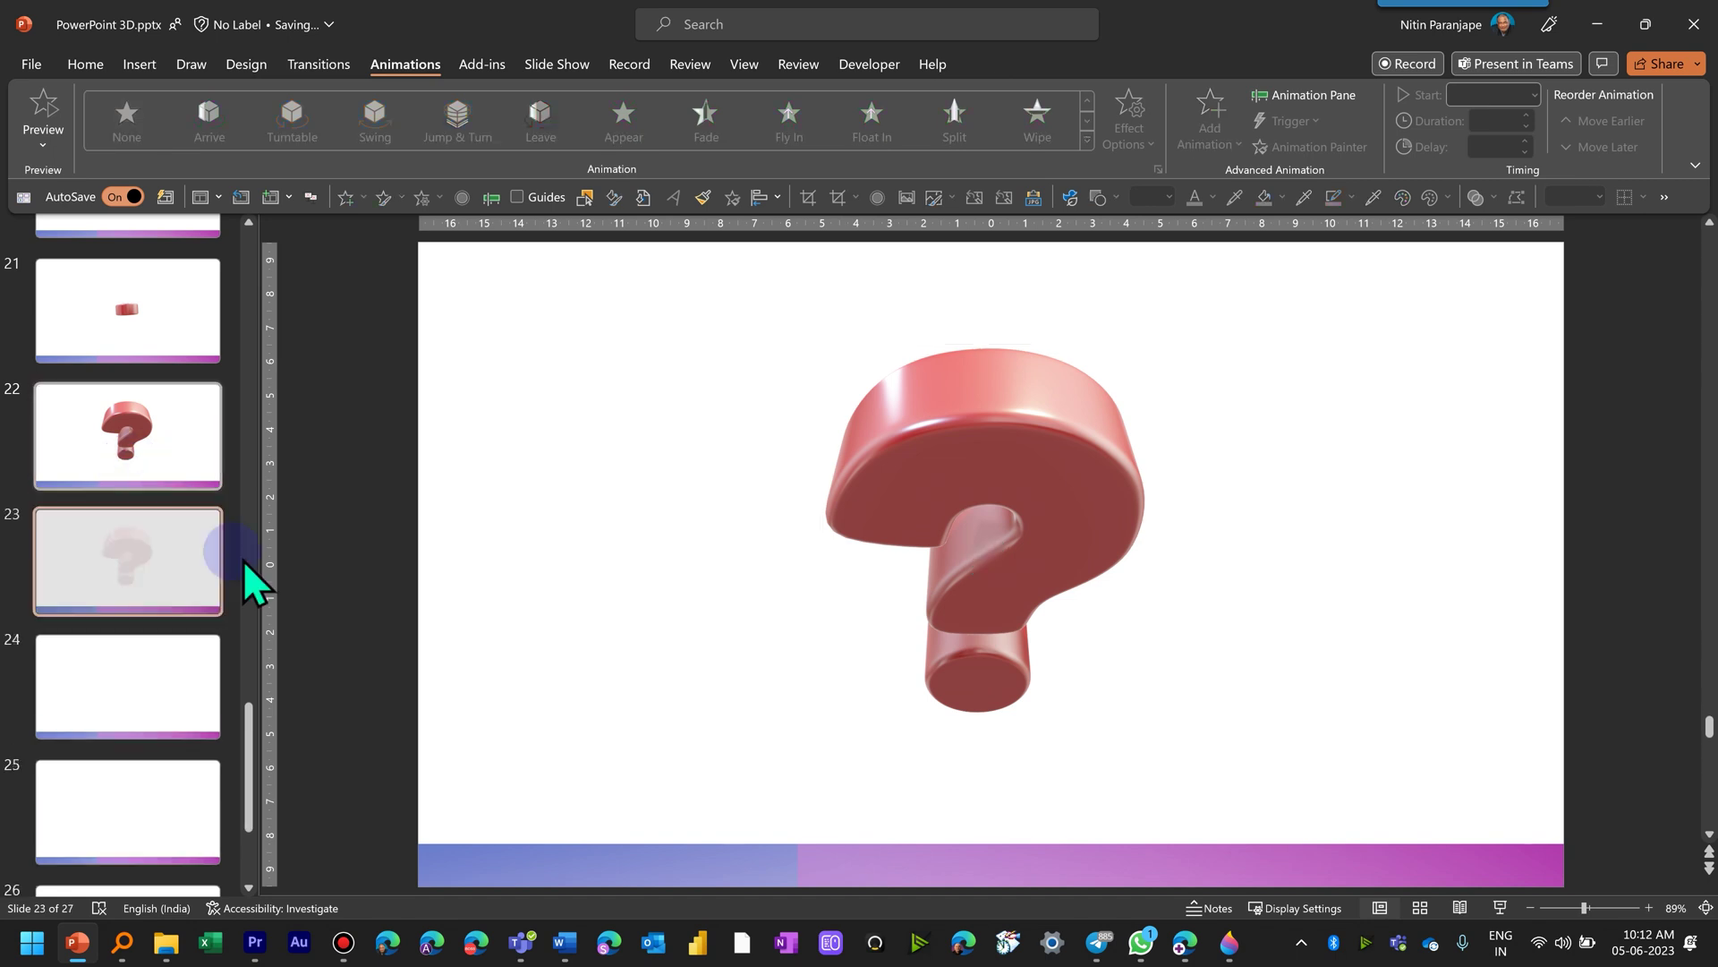
click(1042, 516)
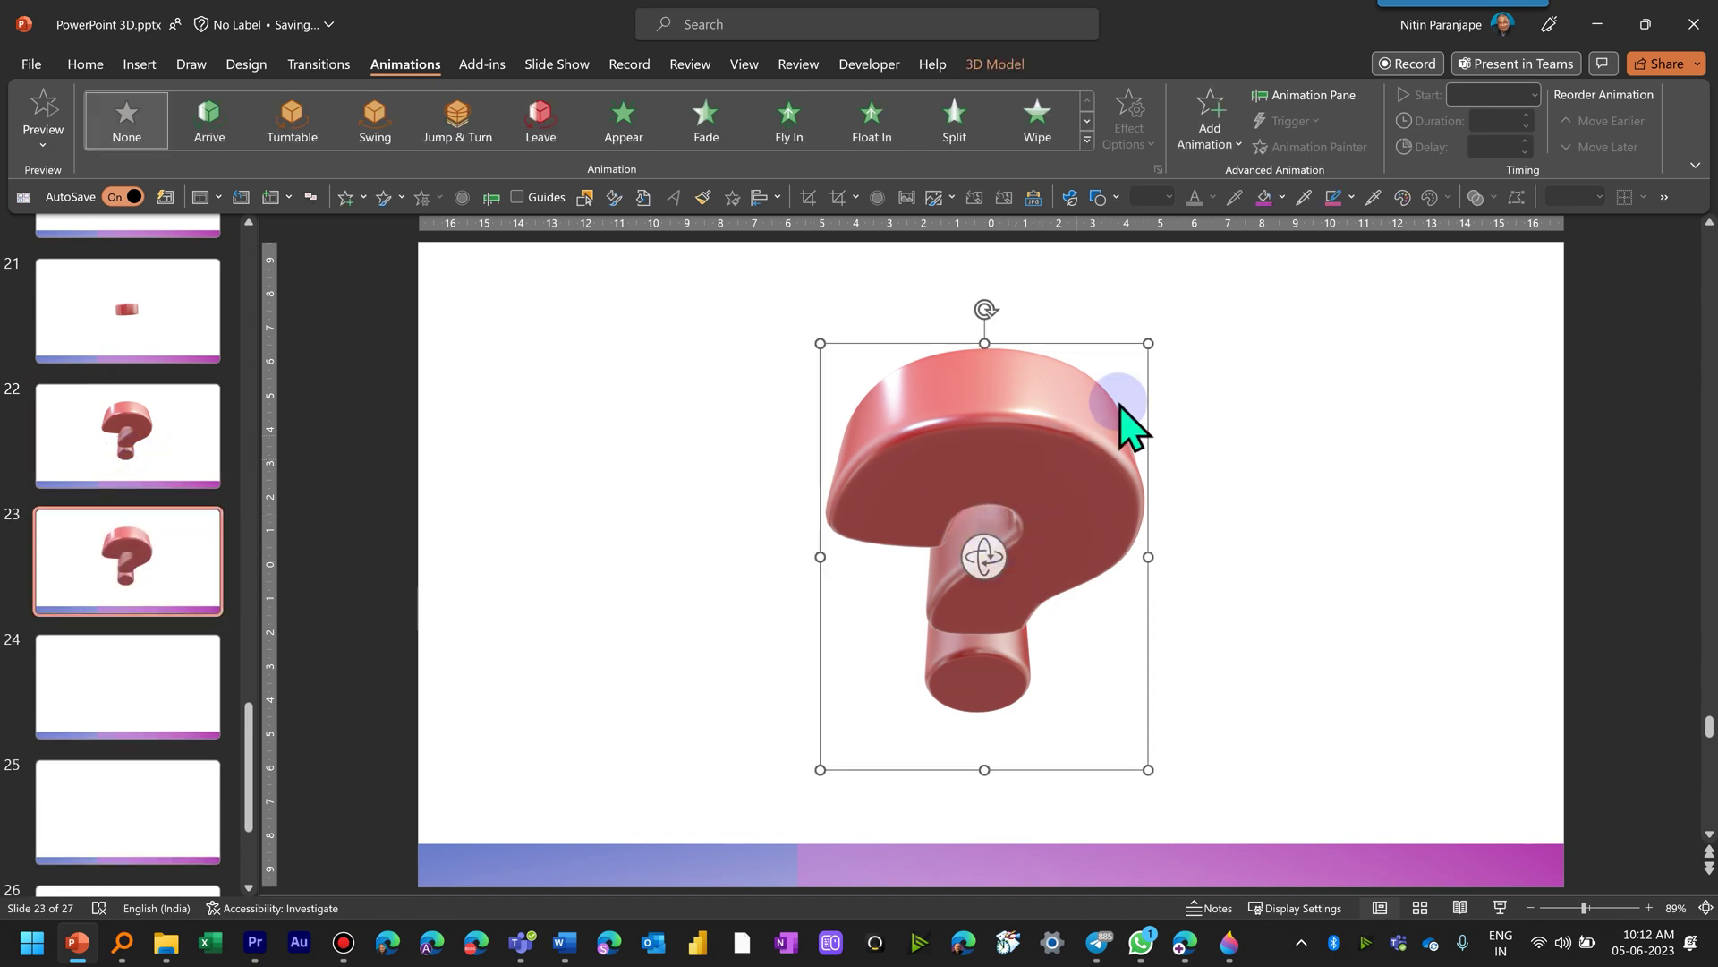
drag(1158, 338, 1177, 319)
drag(994, 553, 875, 214)
key(shift+F5)
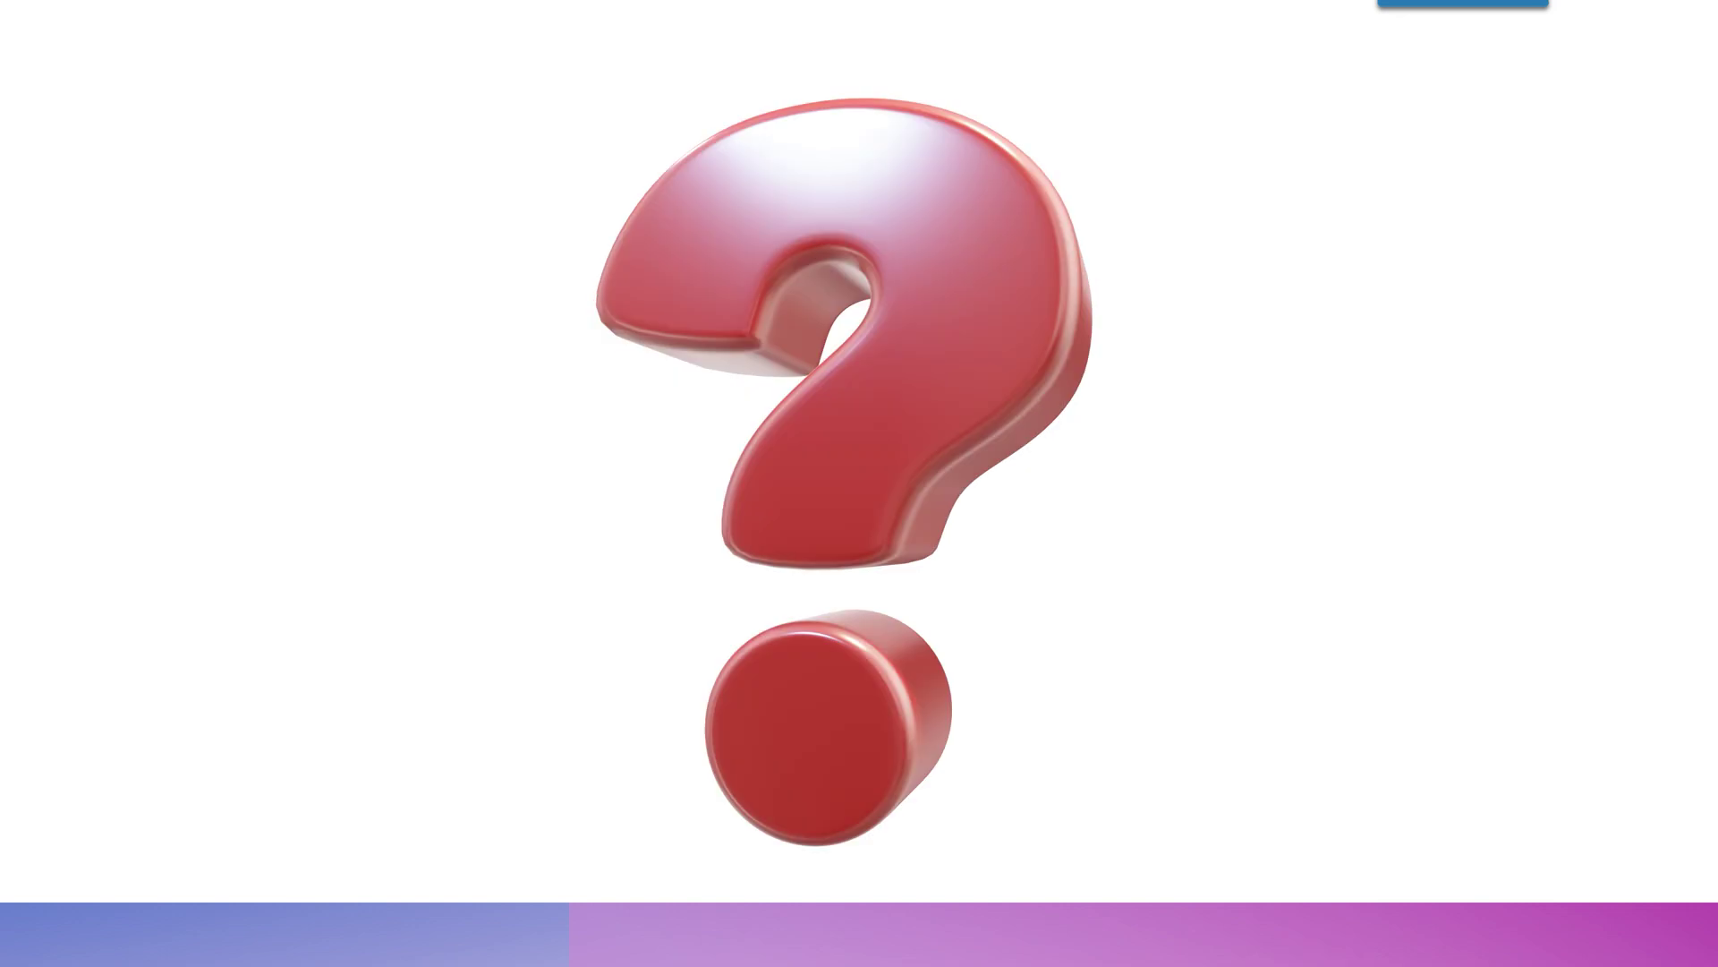
key(Escape)
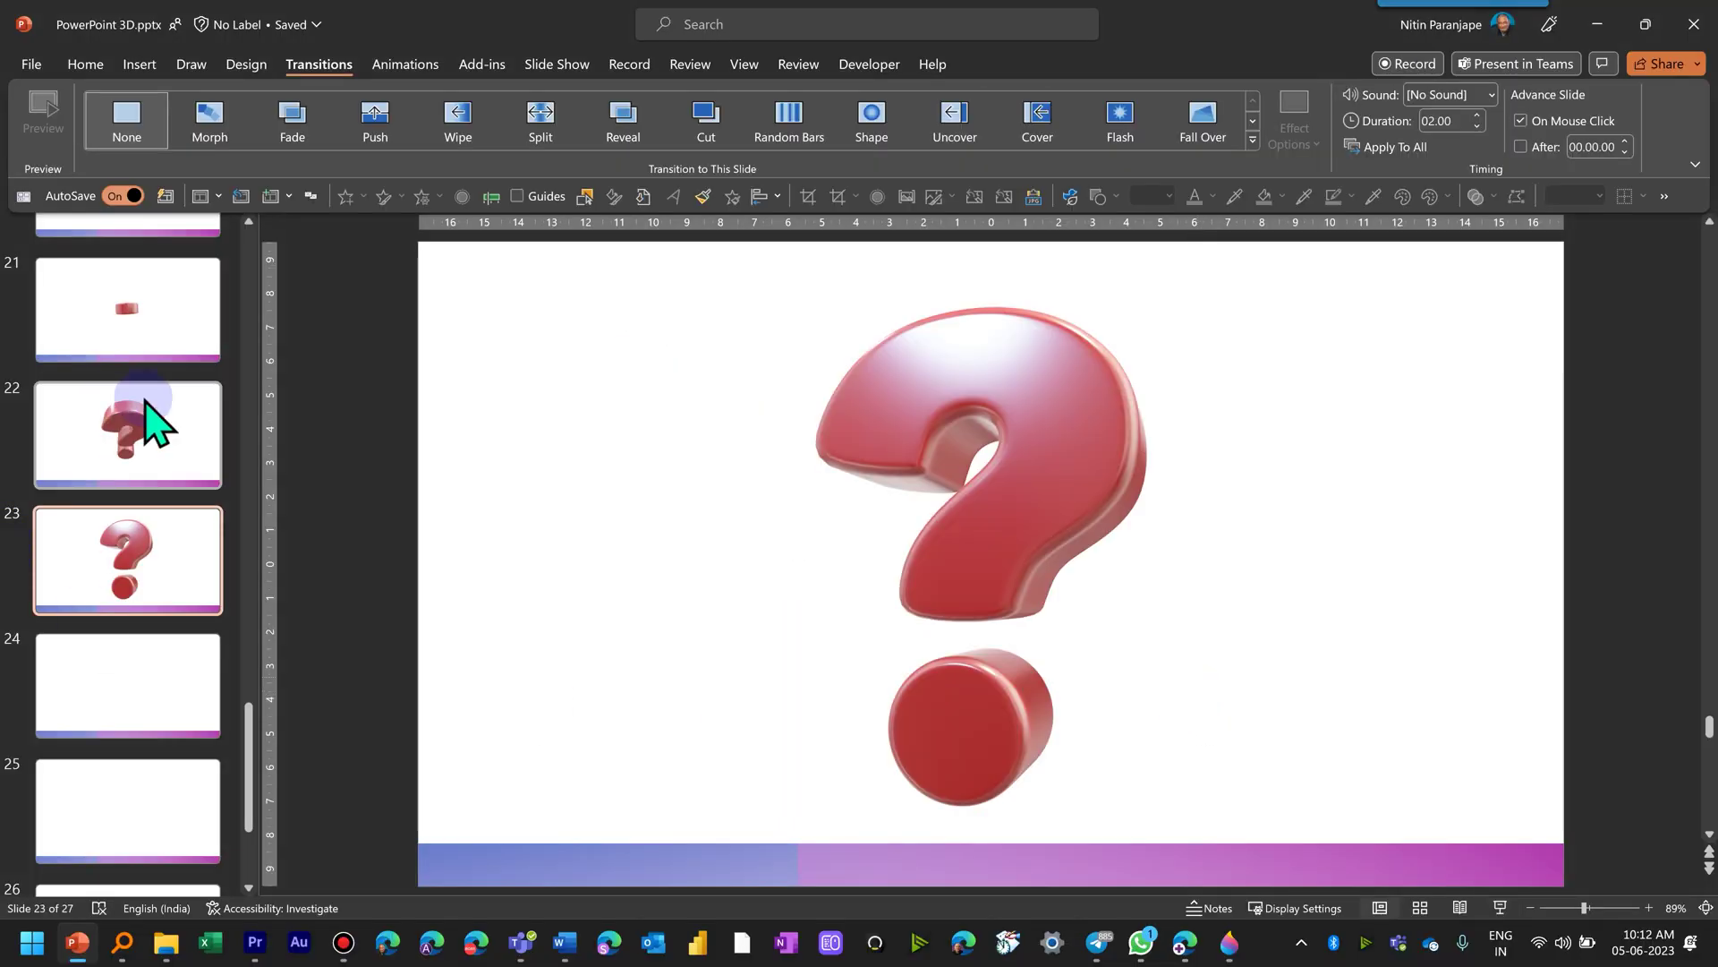
Play the show from slide 22 through the morph to the pencil cup slide.
click(139, 465)
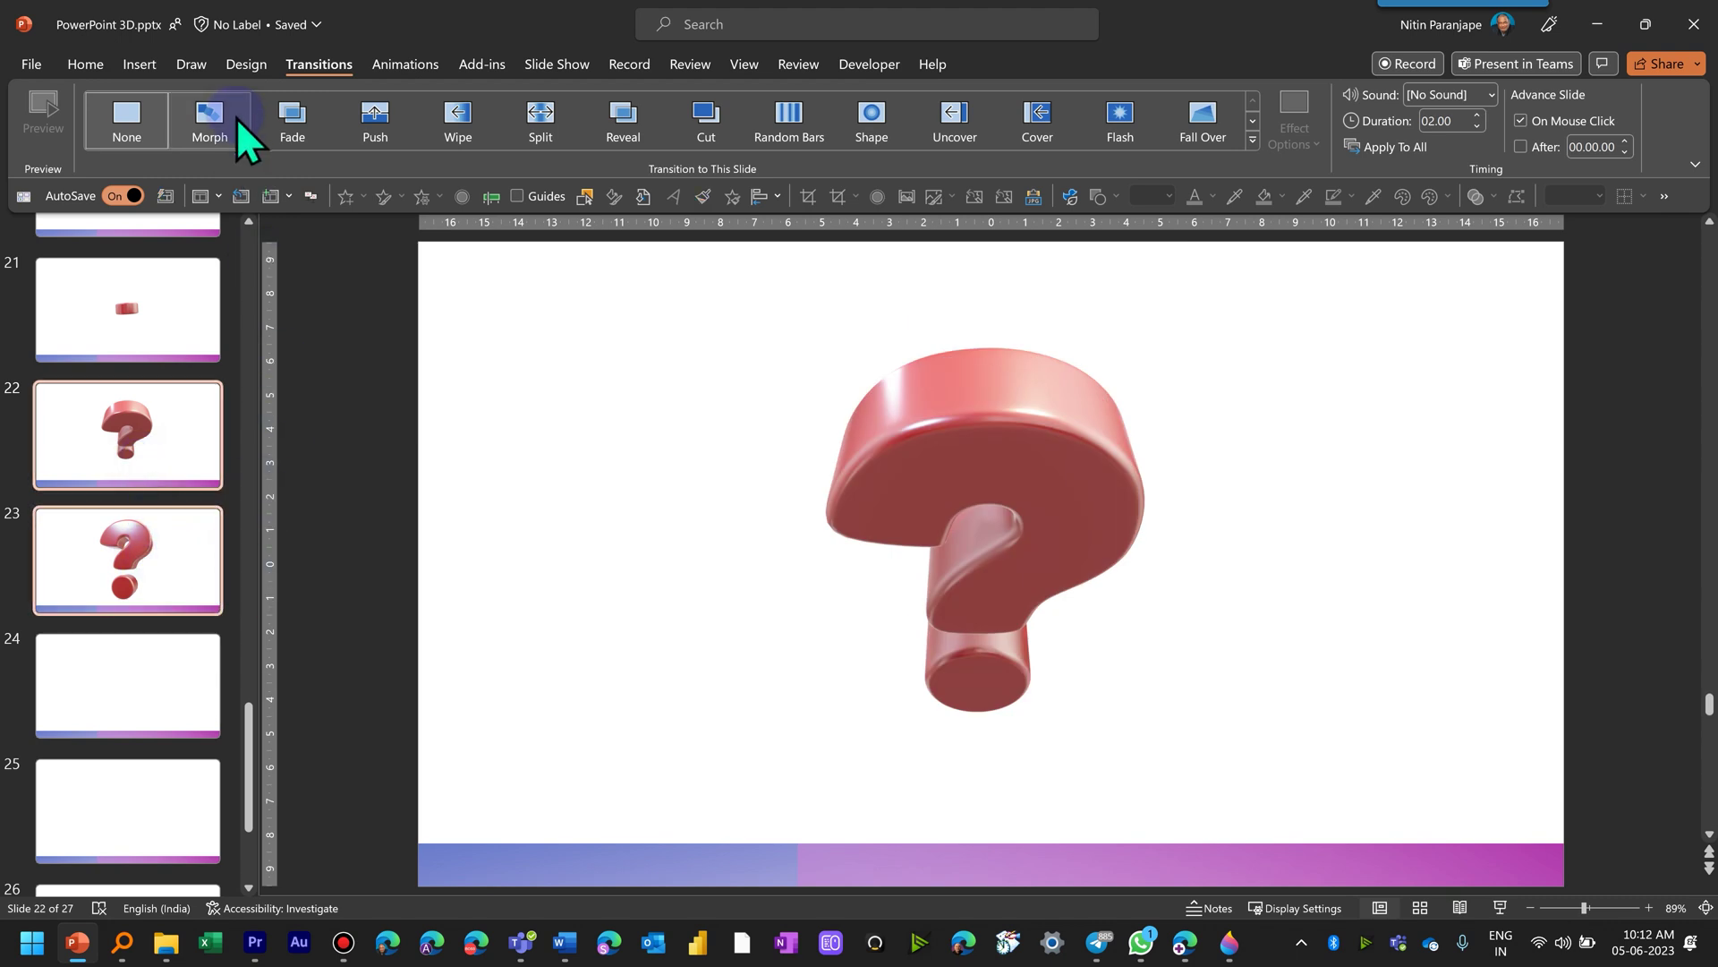
key(shift+F5)
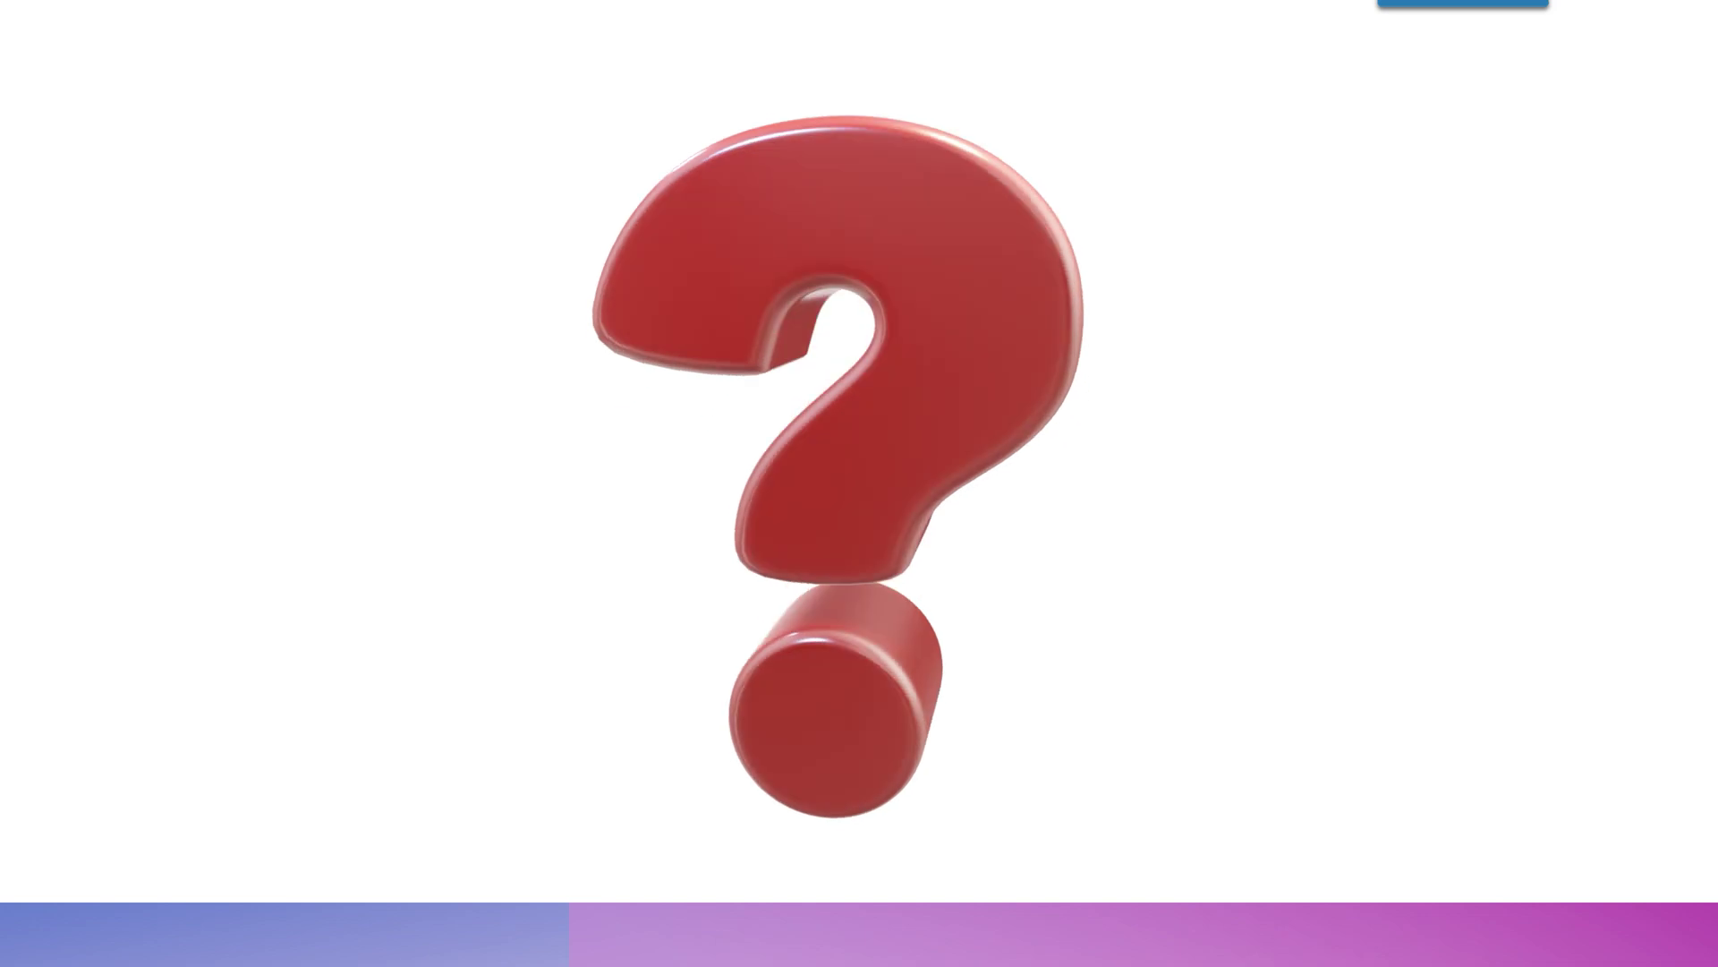
key(Right)
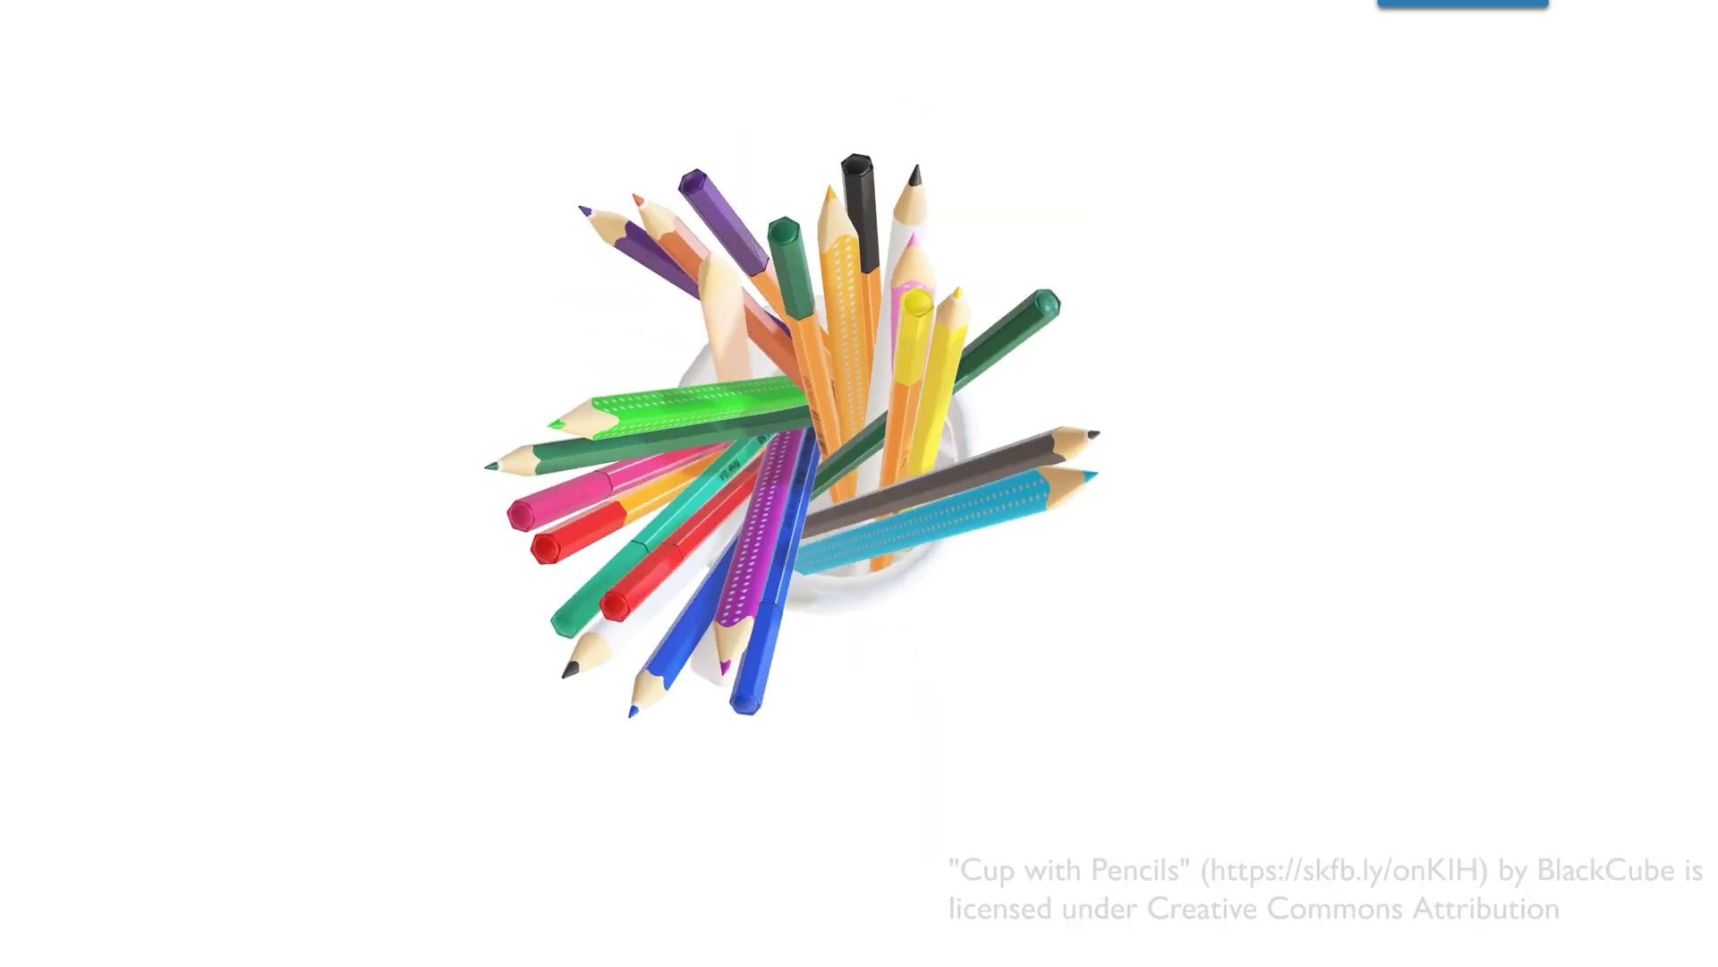